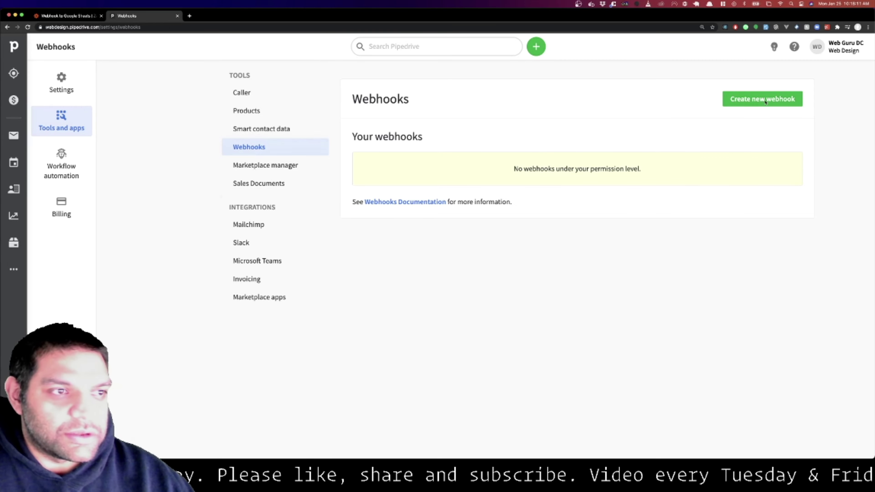
Step: Start a new Pipedrive webhook with event action 'added' and event object 'activity'
click(750, 104)
click(439, 171)
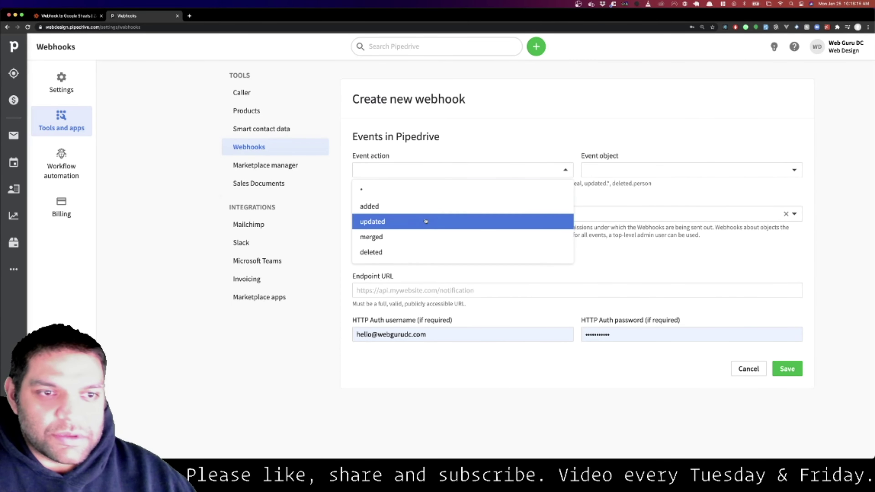
click(429, 207)
click(451, 172)
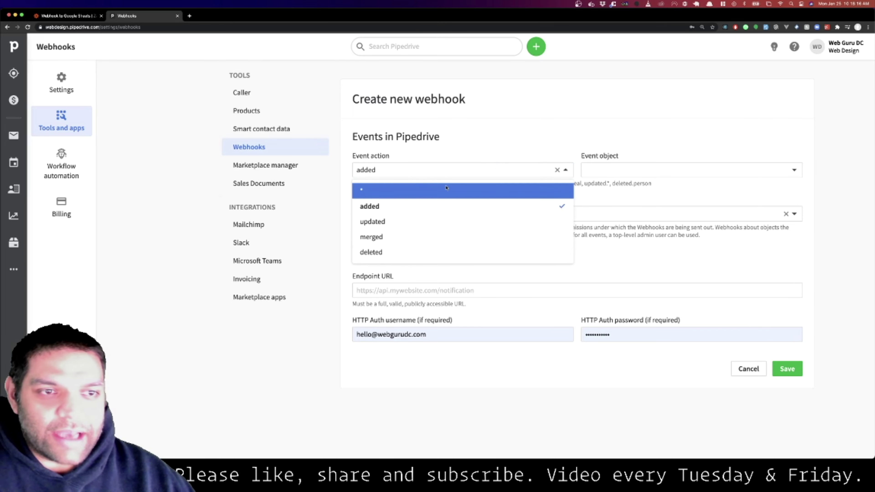
click(385, 192)
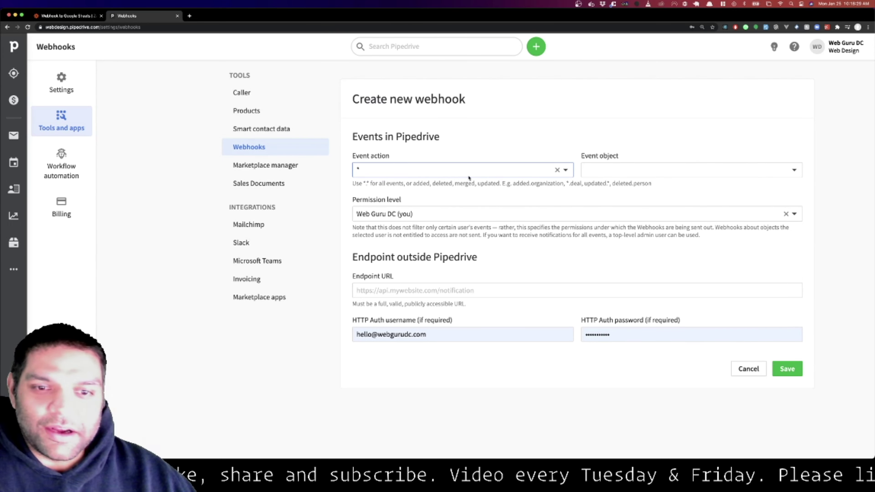
click(470, 178)
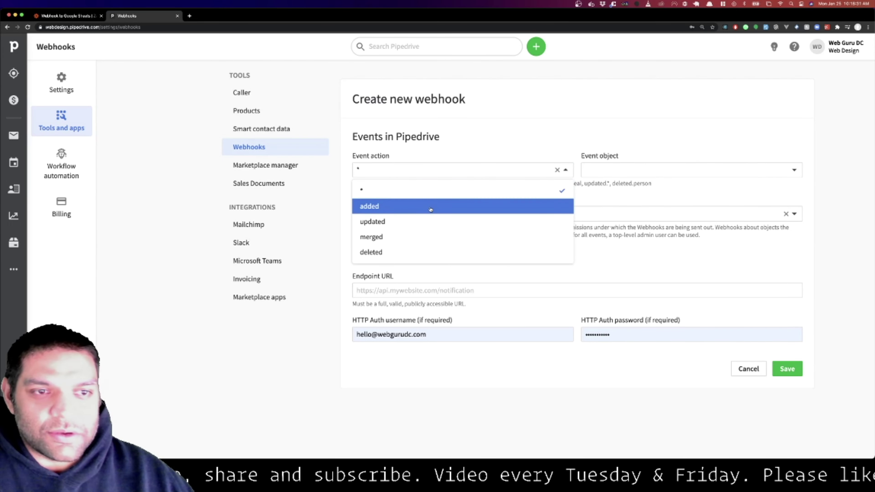
click(460, 212)
click(631, 170)
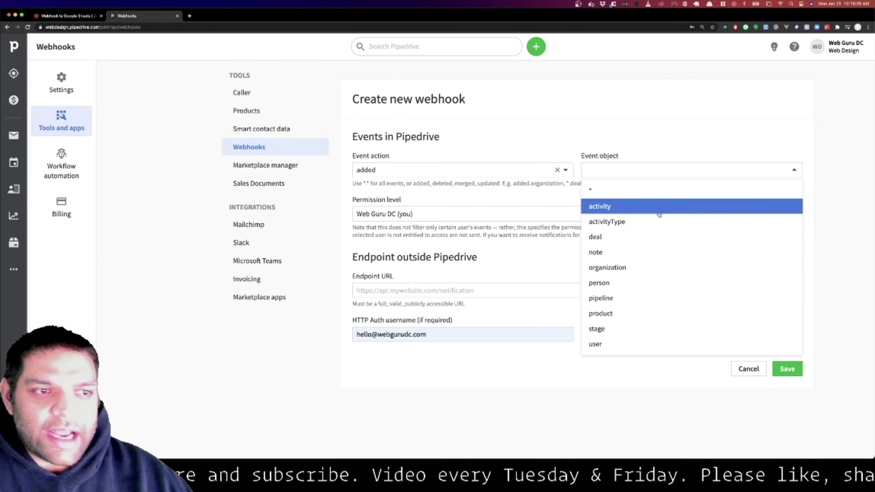
click(660, 211)
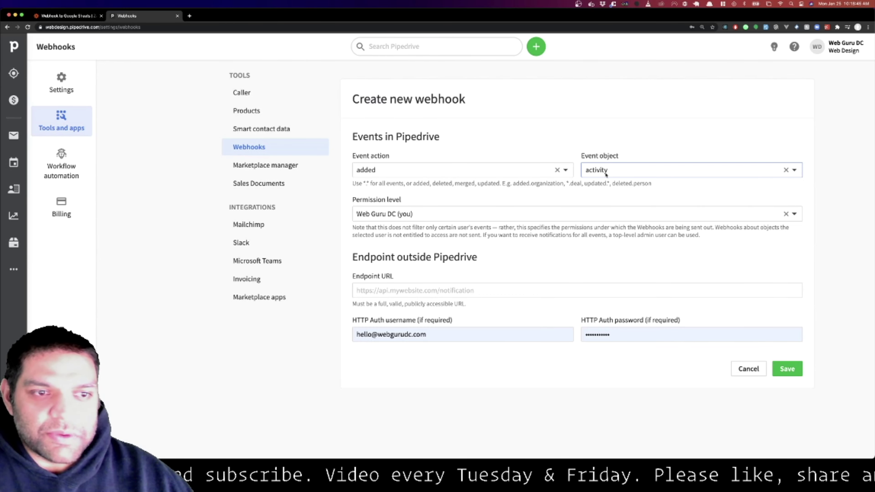
Step: Clear the autofilled HTTP auth username and password fields
triple_click(448, 333)
key(BackSpace)
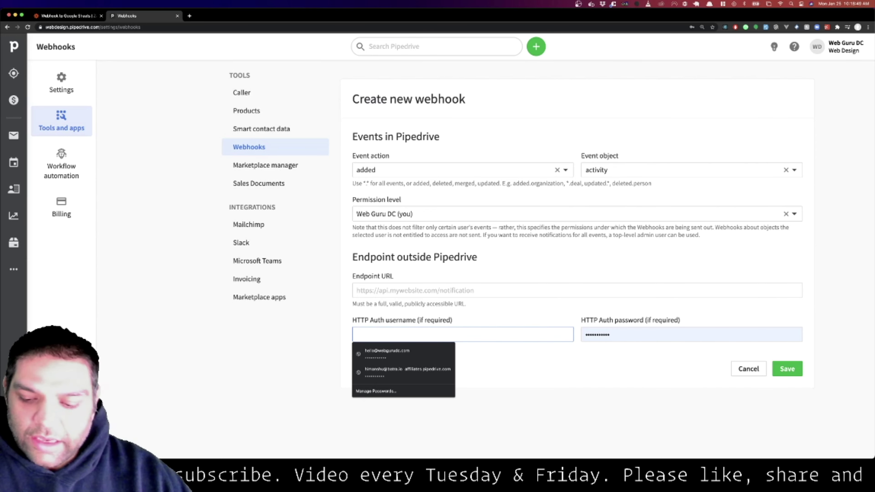
key(Tab)
key(BackSpace)
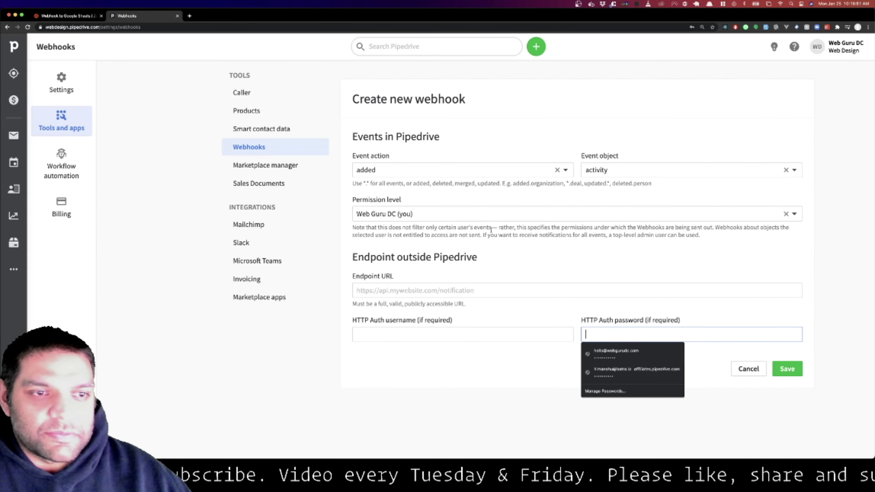
click(520, 246)
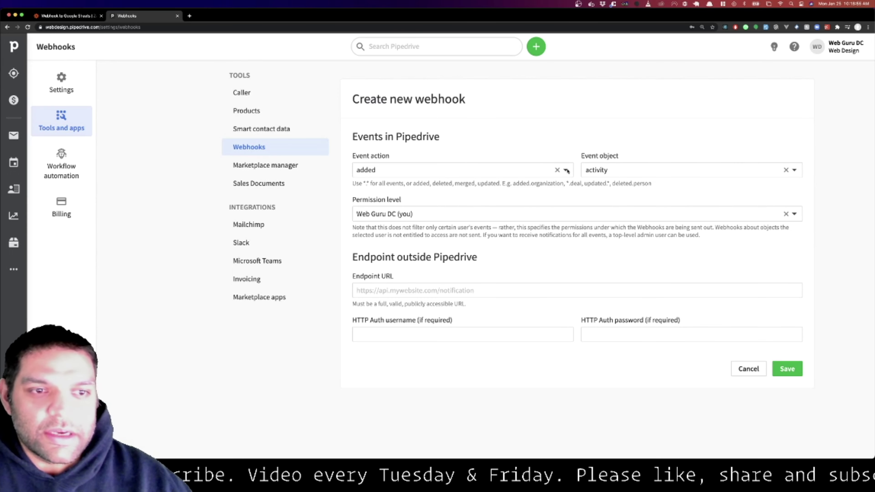
click(447, 292)
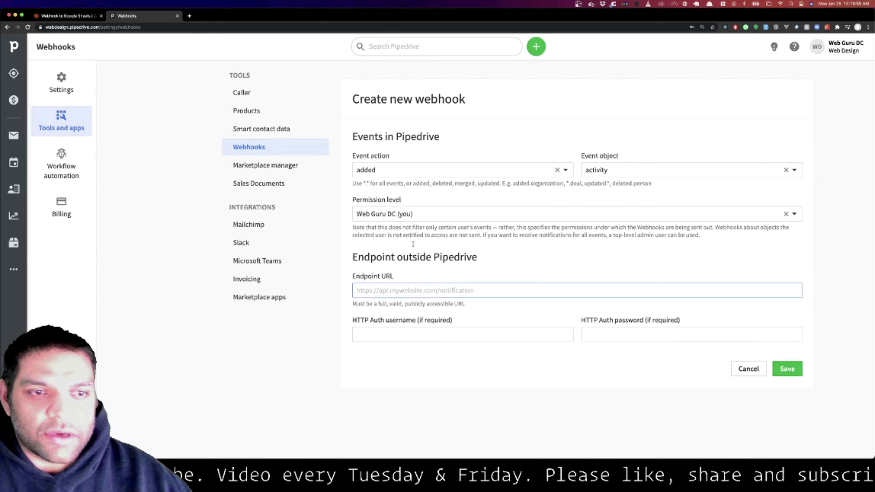
Step: Set the Zapier trigger to Webhooks by Zapier with Catch Hook and copy its custom webhook URL
click(64, 16)
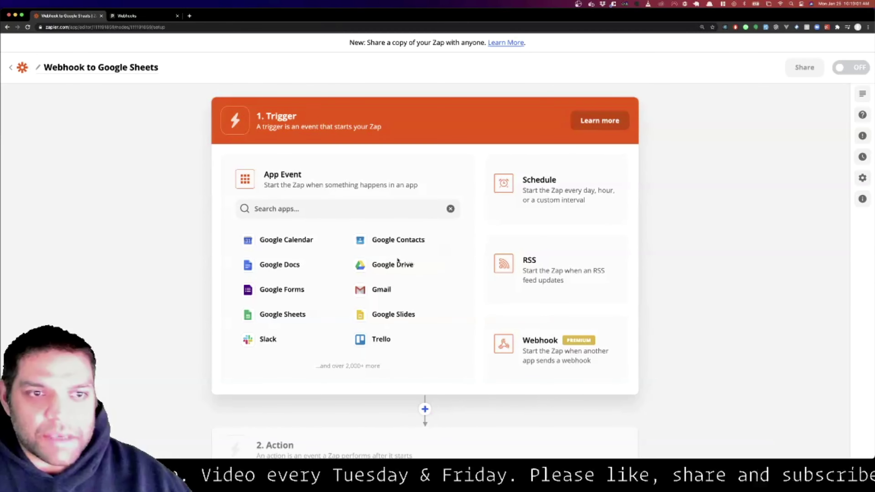
click(550, 341)
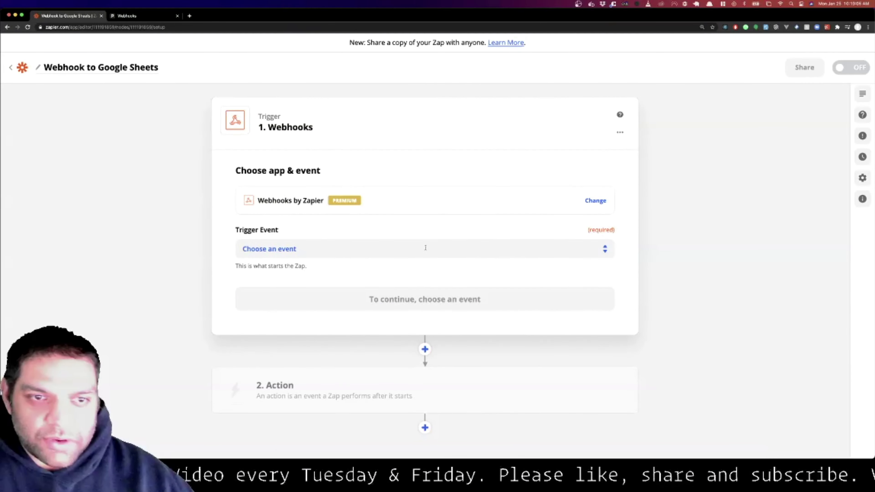
click(426, 247)
click(332, 305)
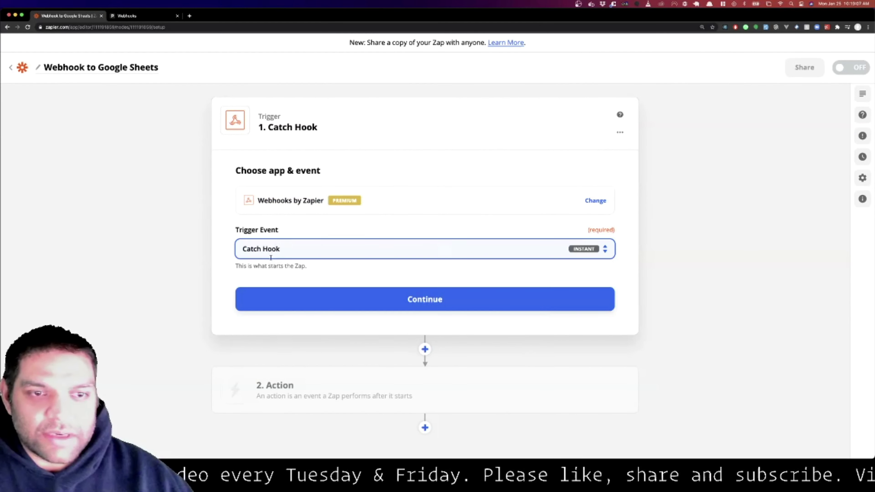
click(281, 249)
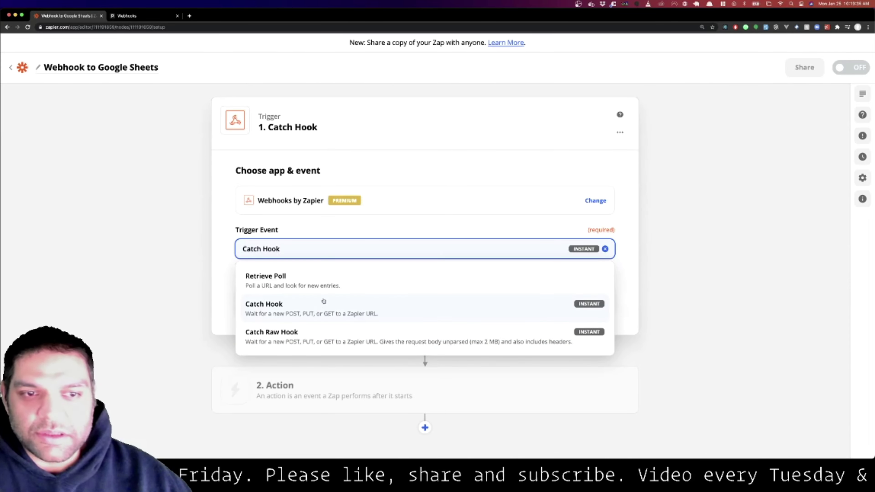
click(314, 307)
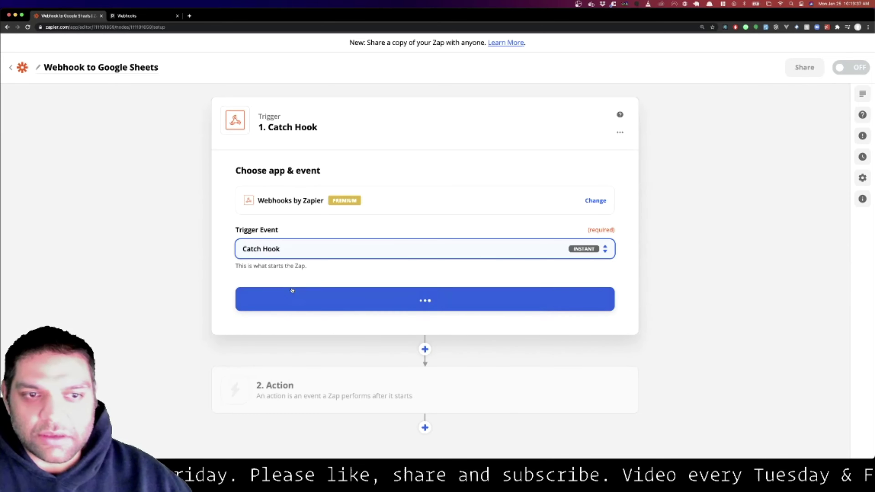
click(403, 299)
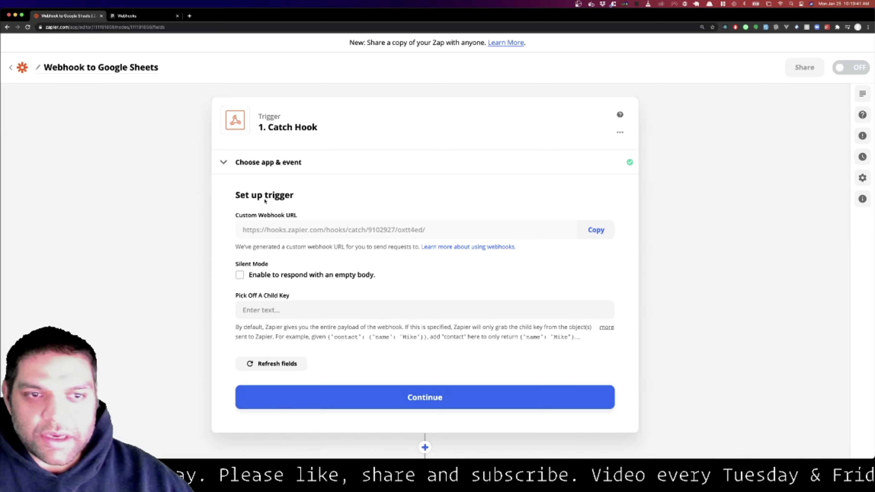
click(596, 229)
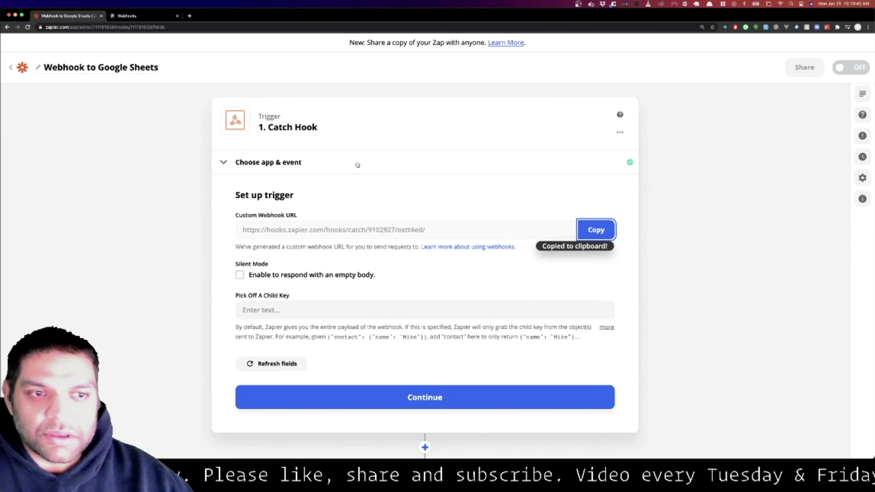
Step: Paste the Zapier catch-hook URL as the endpoint and save the added.activity webhook
click(145, 17)
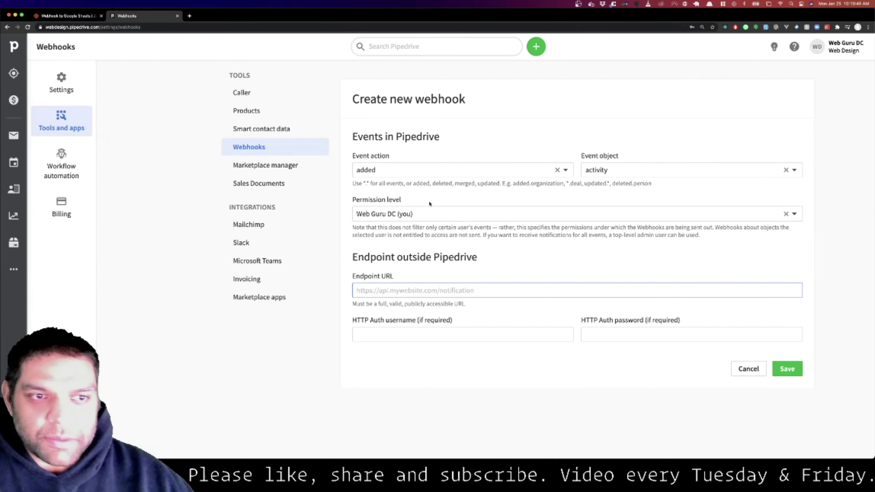
key(super+v)
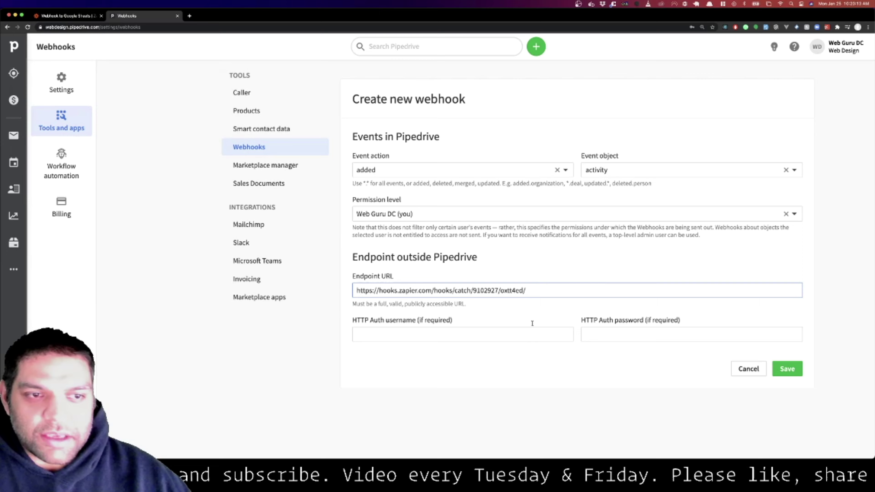
click(787, 369)
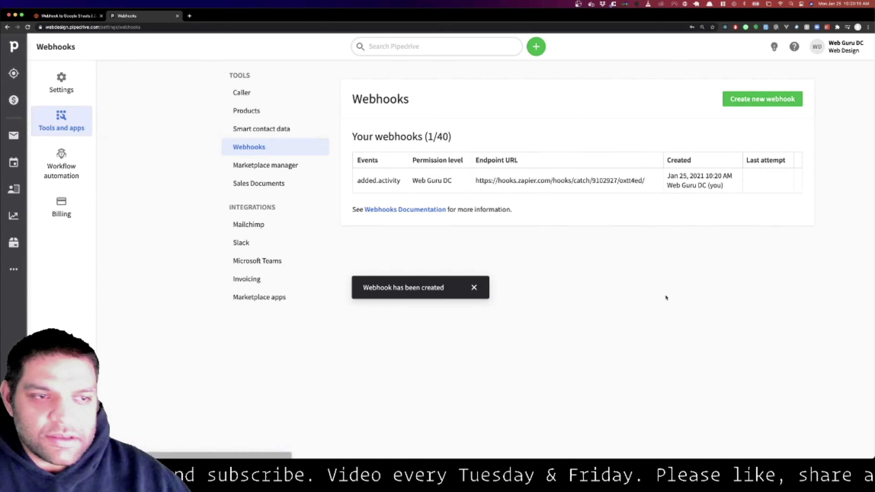
drag(365, 180, 401, 181)
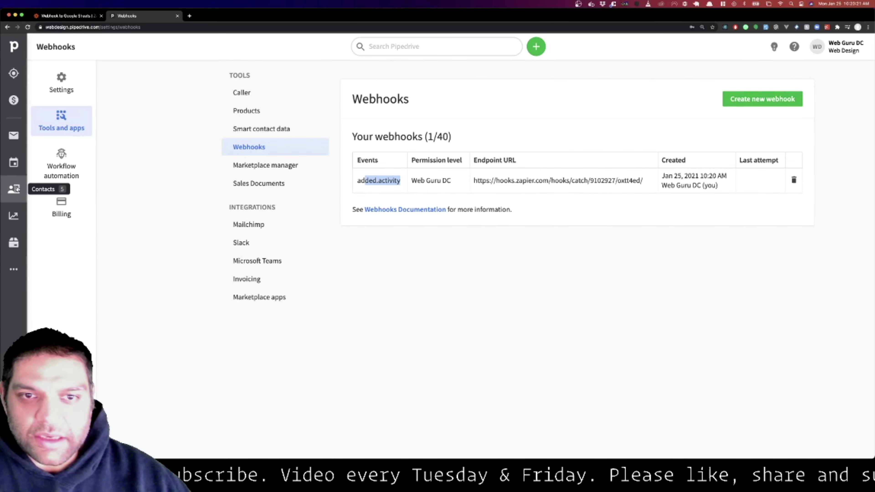
Step: Start a new activity in the calendar with subject 'Follow up on our last conversation'
click(14, 162)
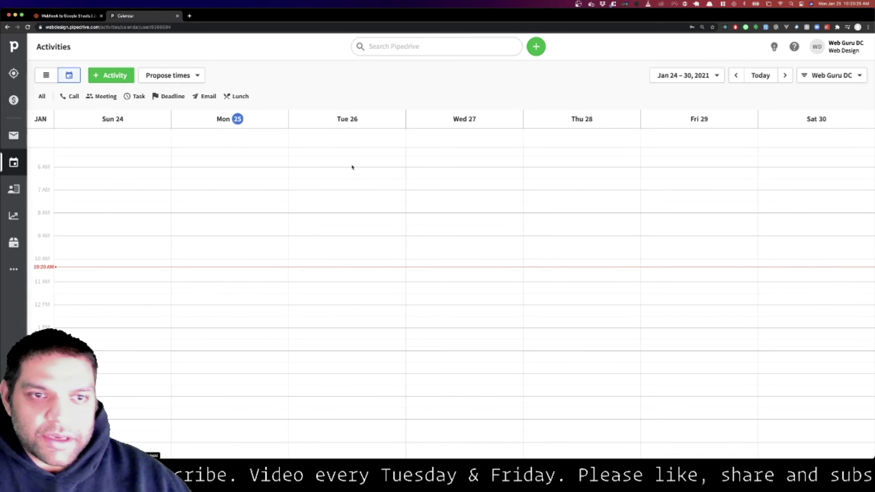
key(a)
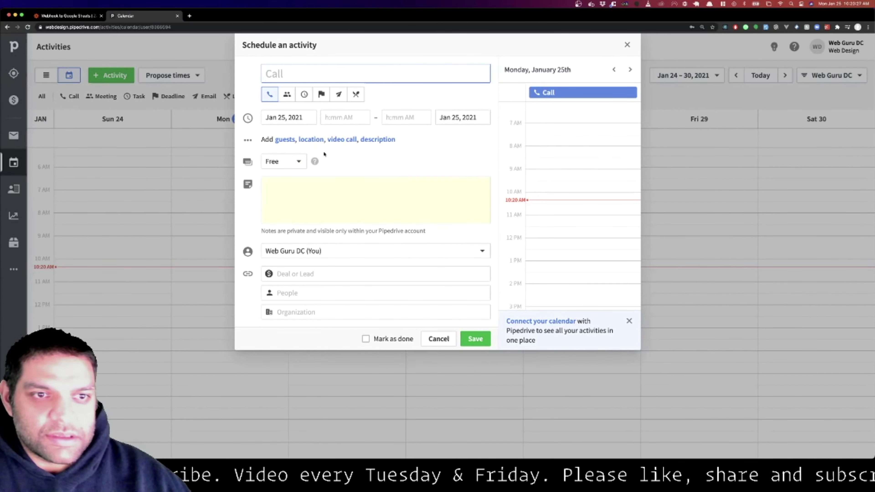
click(338, 142)
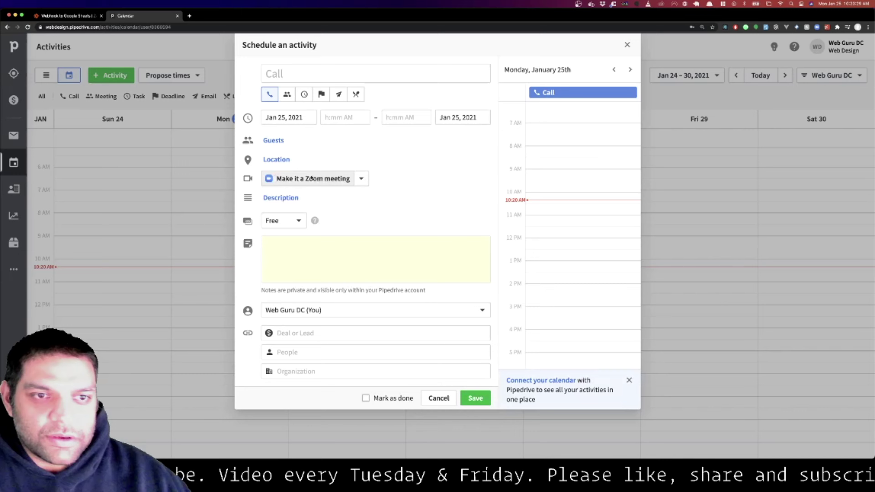
click(322, 177)
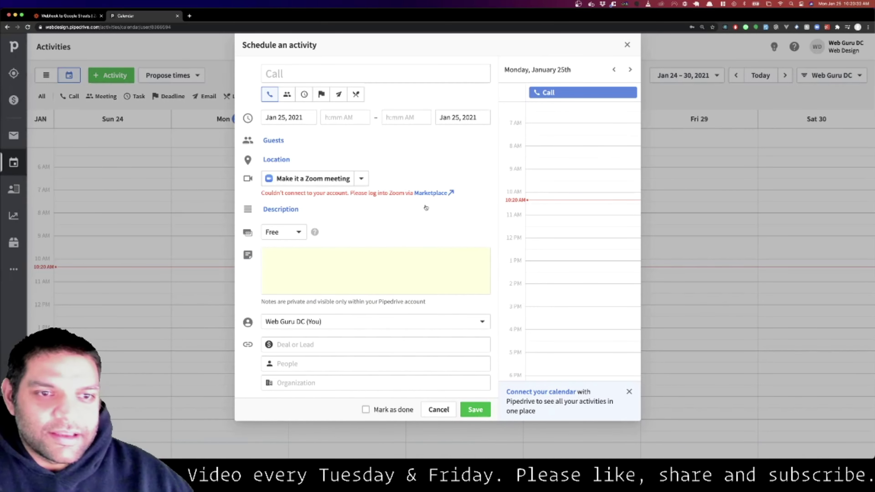
click(353, 78)
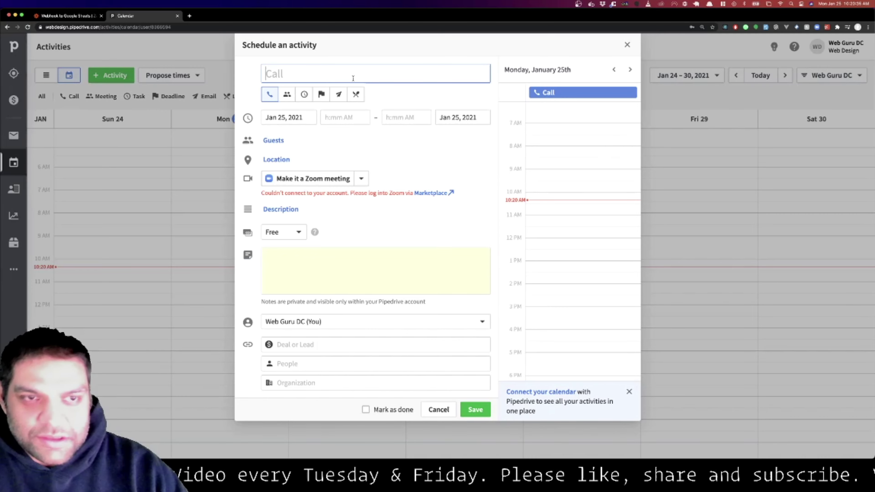
text(M)
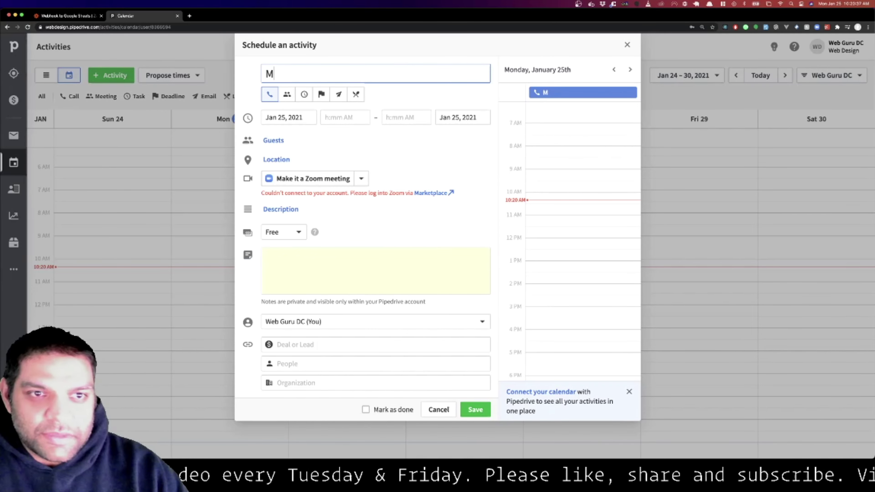
key(BackSpace)
text(Cat)
key(BackSpace)
key(BackSpace)
key(BackSpace)
text(Fo)
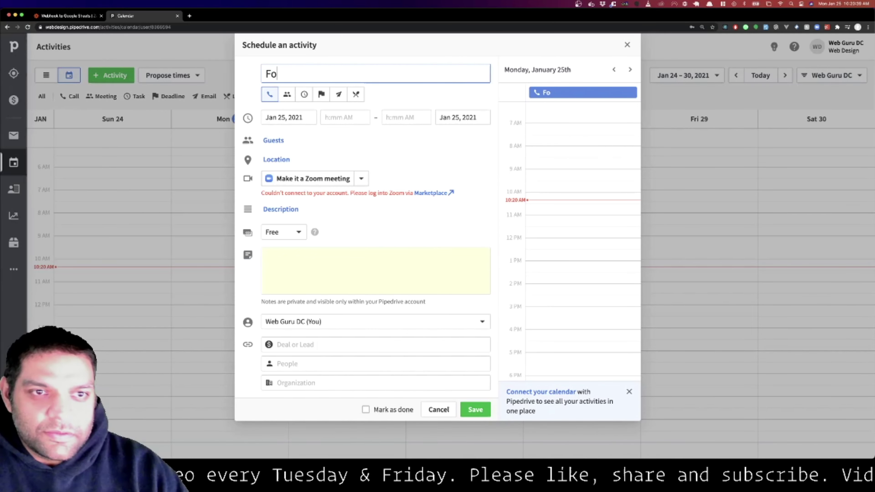
text(llow upo)
key(BackSpace)
text(on)
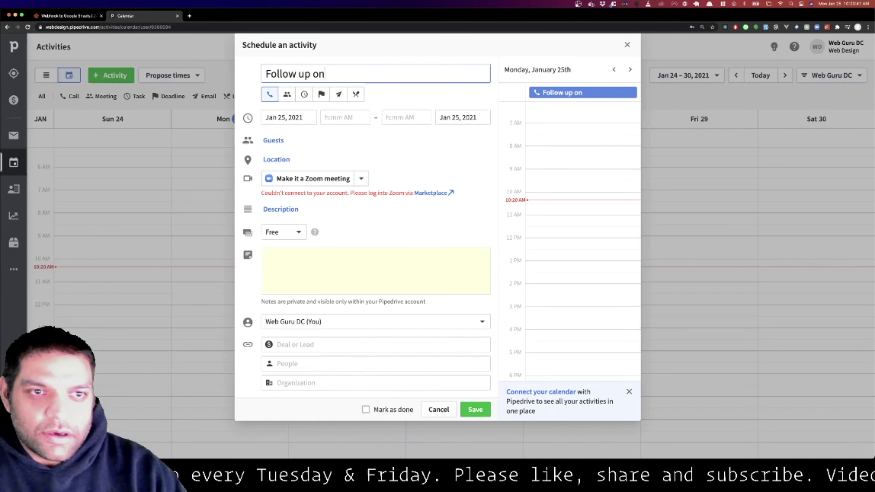
text( our last conf)
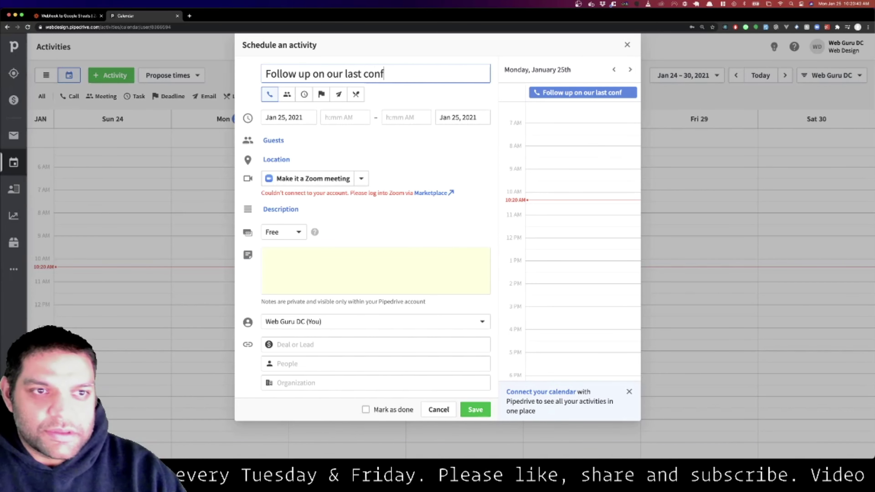
key(BackSpace)
text(versation)
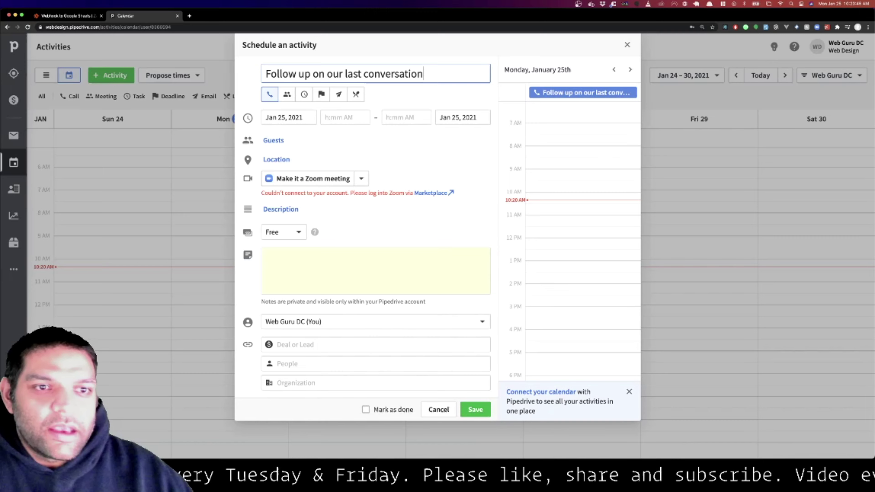
Step: Set the activity to January 26 at 10:30 AM
click(310, 117)
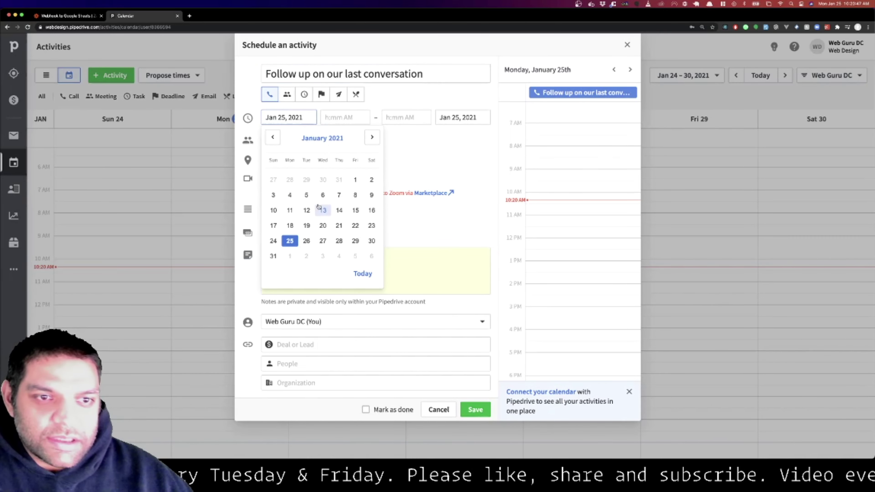
click(304, 242)
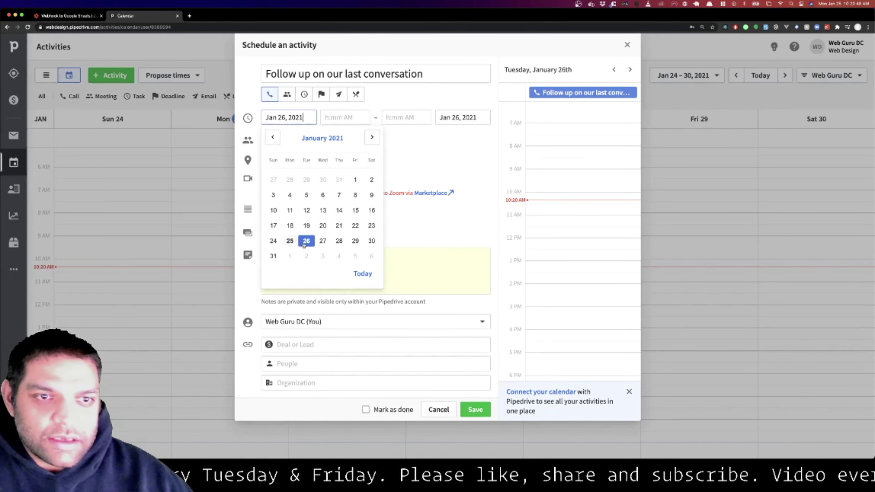
click(345, 117)
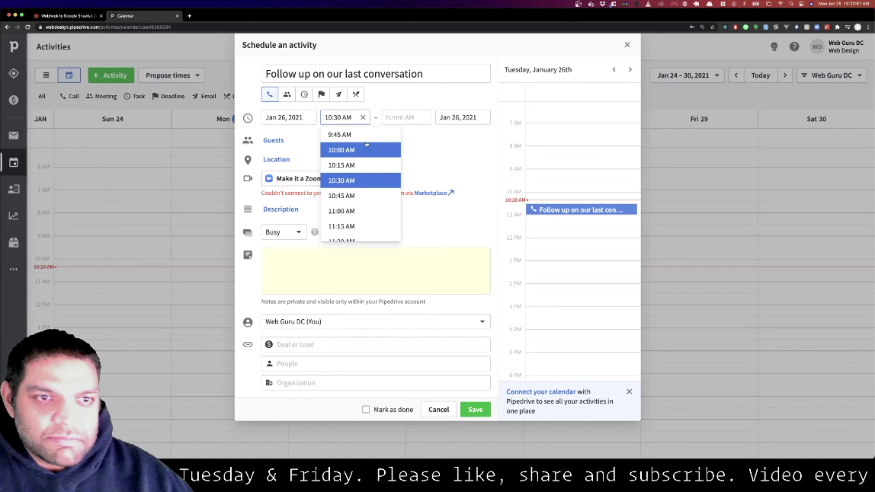
click(363, 180)
Step: Link a matching contact to the call and save it
click(408, 164)
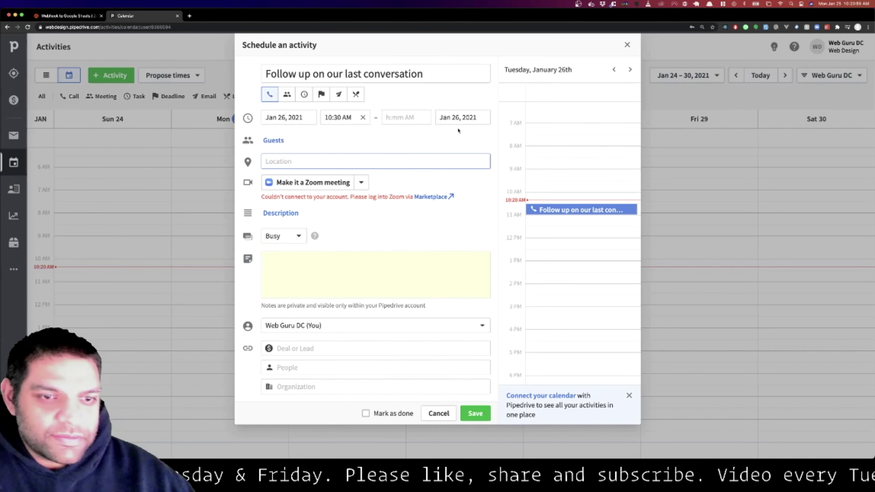
click(340, 366)
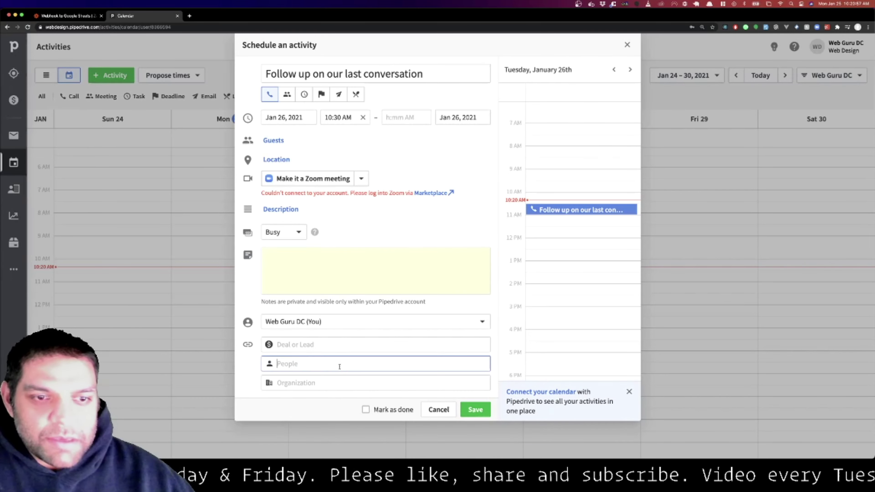
text(hima)
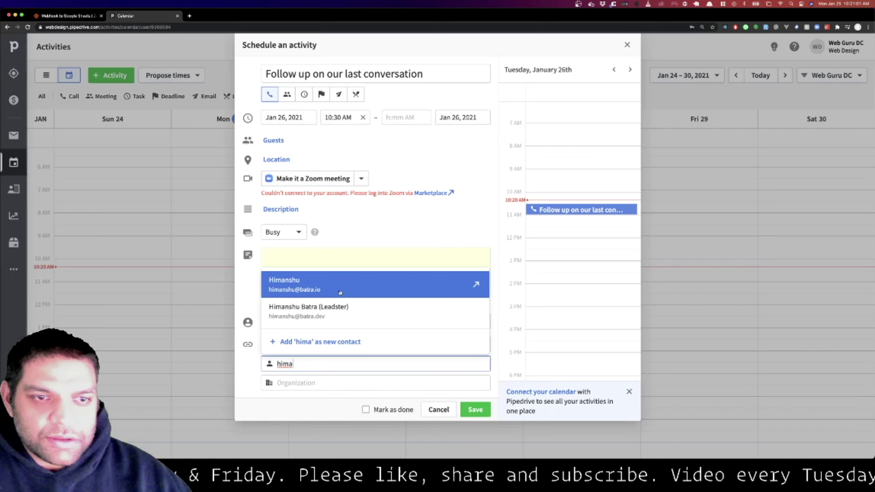
click(340, 292)
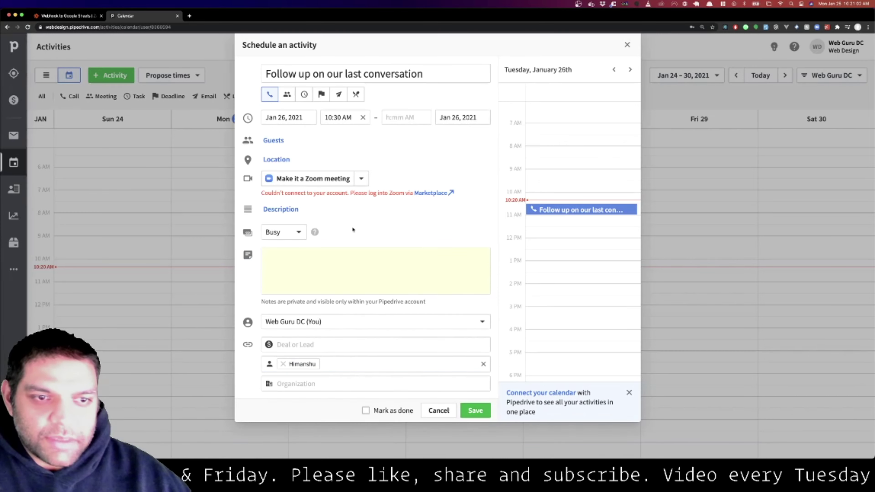
click(475, 411)
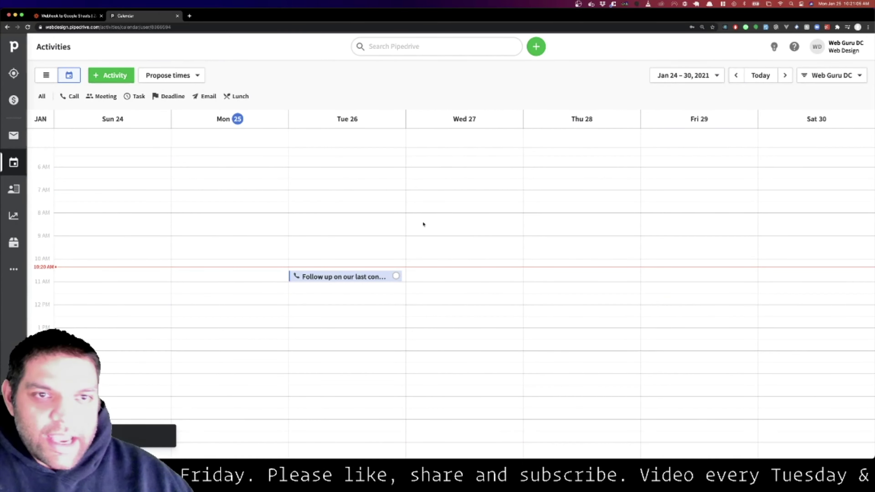
Step: Test the Catch Hook trigger in the Webhook to Google Sheets zap
click(65, 16)
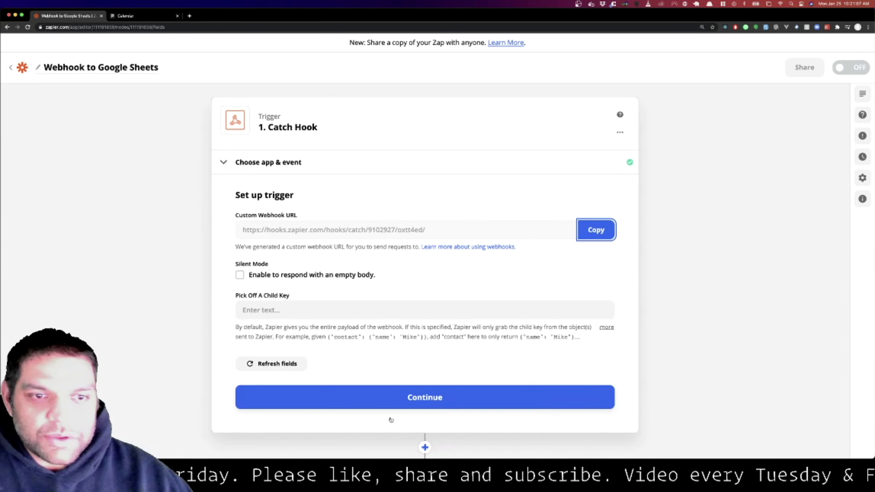
click(437, 408)
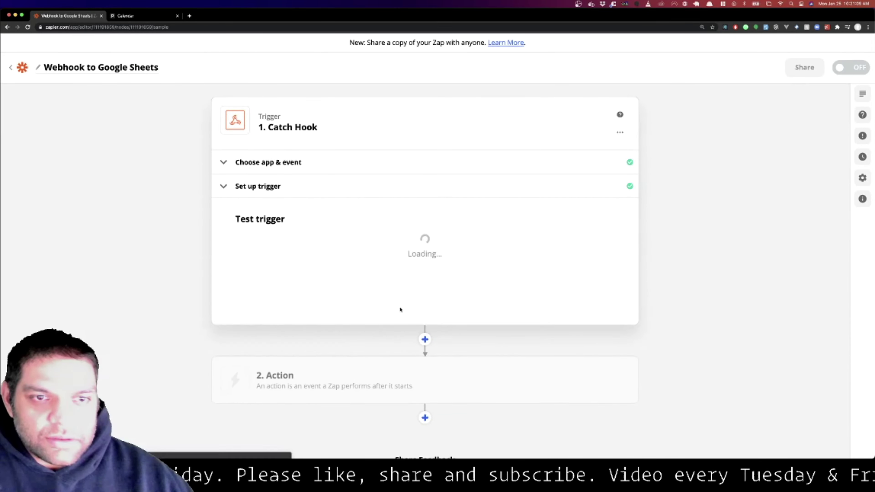
click(440, 362)
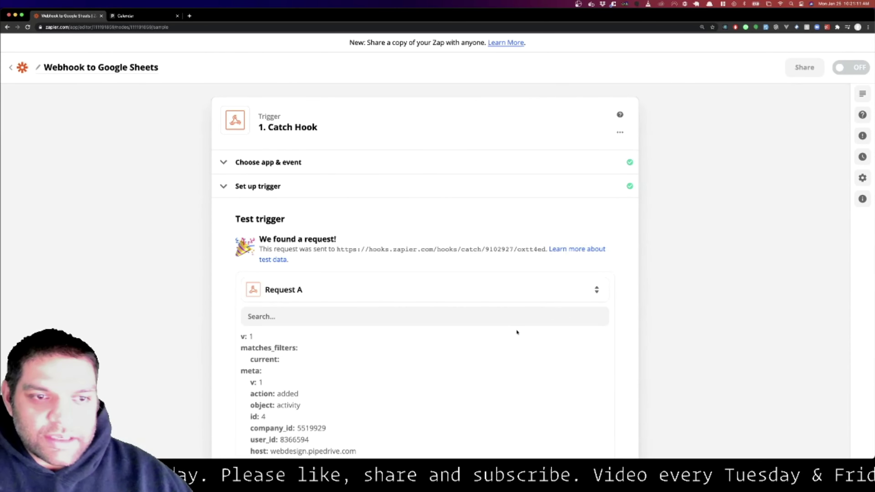
Step: Review the received request's fields, including person_name, deal_id and lead_id
scroll(612, 312, down, 3)
scroll(496, 331, down, 10)
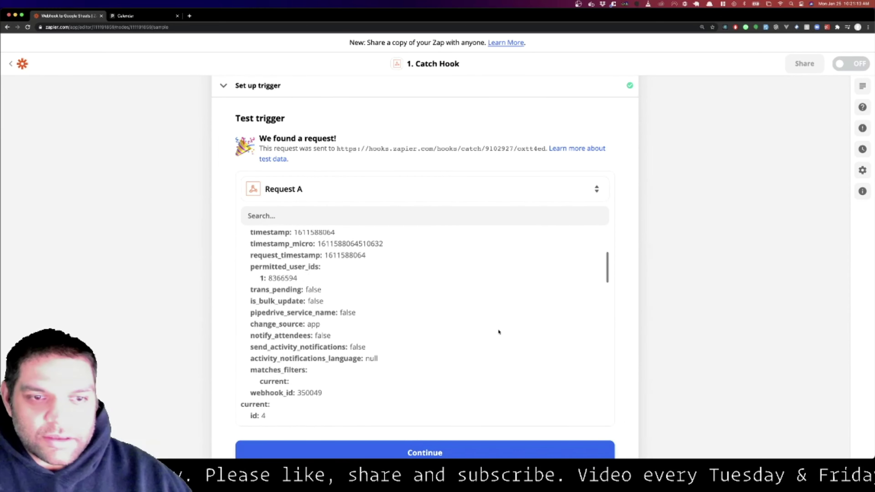
scroll(503, 332, down, 10)
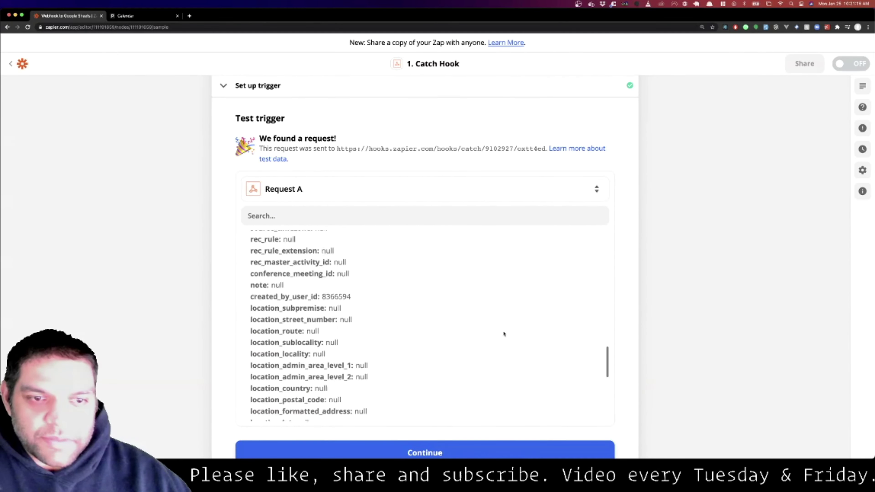
scroll(448, 349, down, 10)
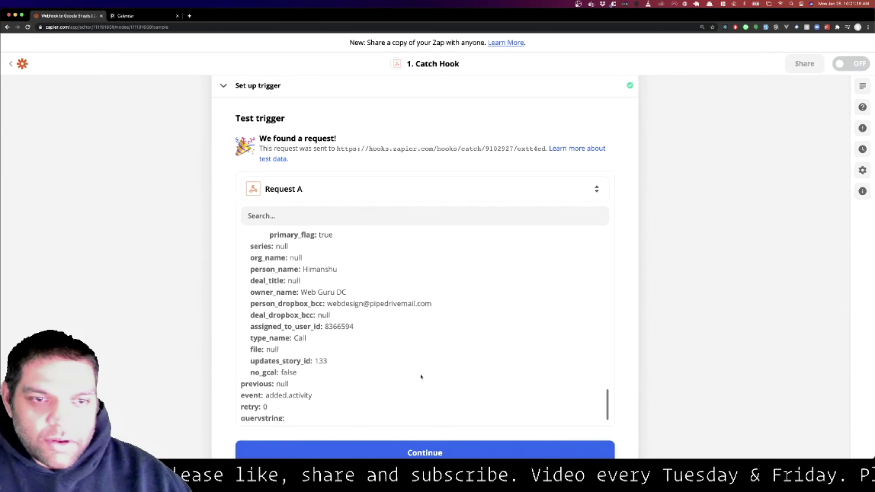
drag(288, 266, 322, 284)
scroll(344, 334, up, 8)
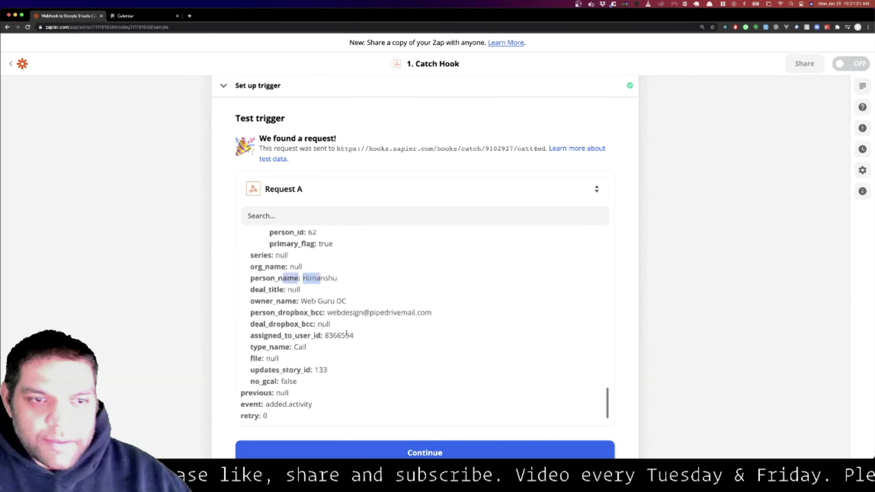
scroll(351, 334, up, 5)
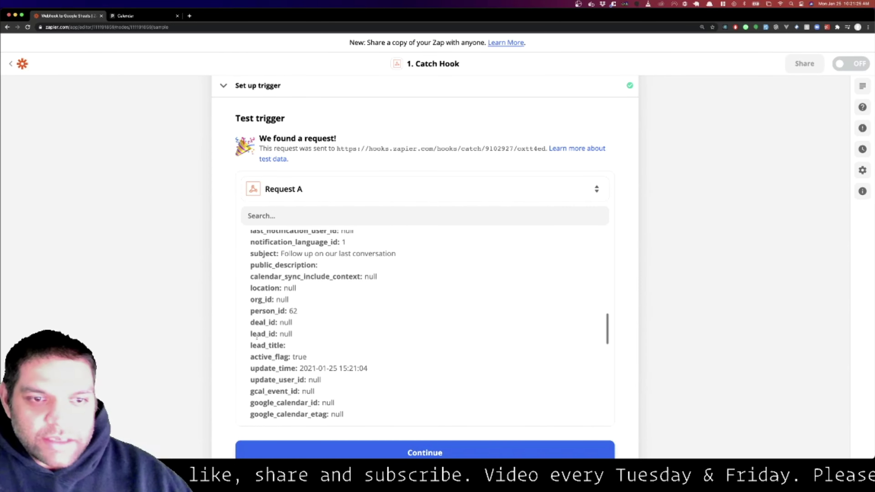
drag(259, 325, 300, 331)
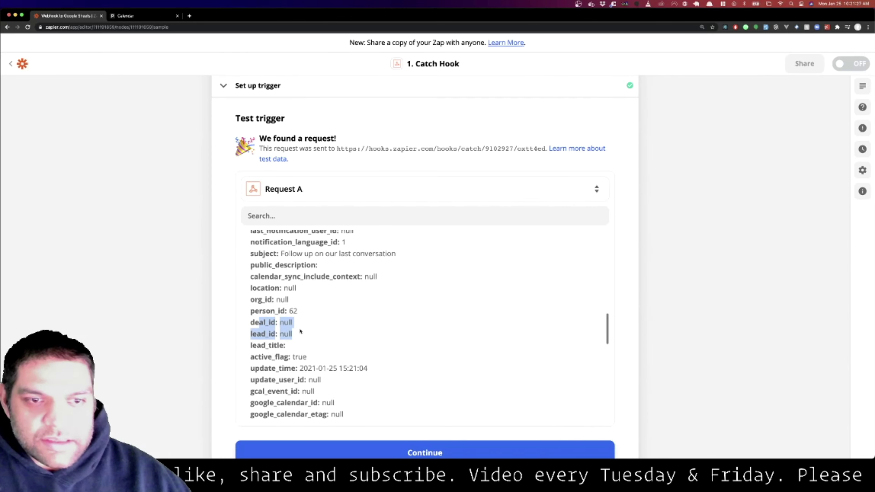
scroll(316, 343, up, 4)
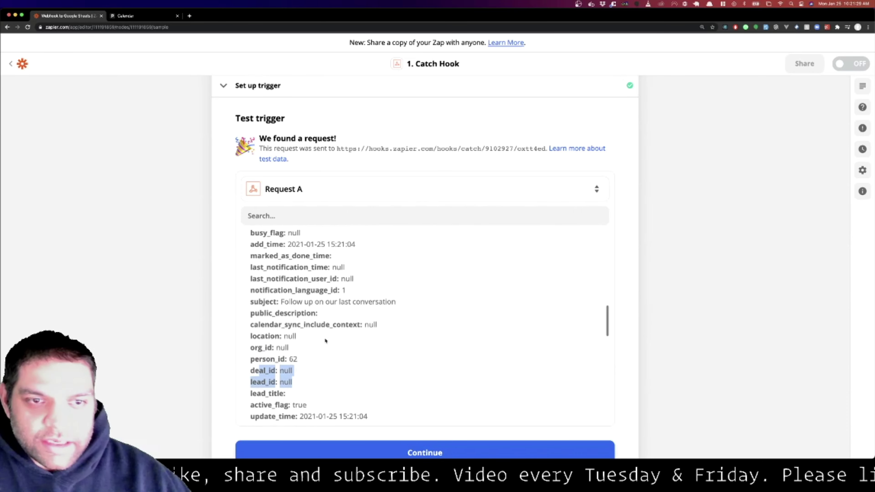
scroll(313, 323, up, 4)
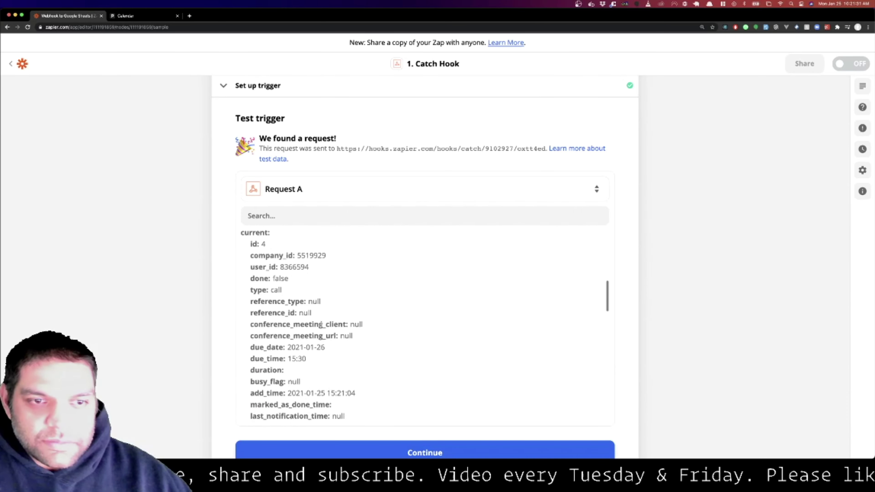
scroll(357, 361, up, 7)
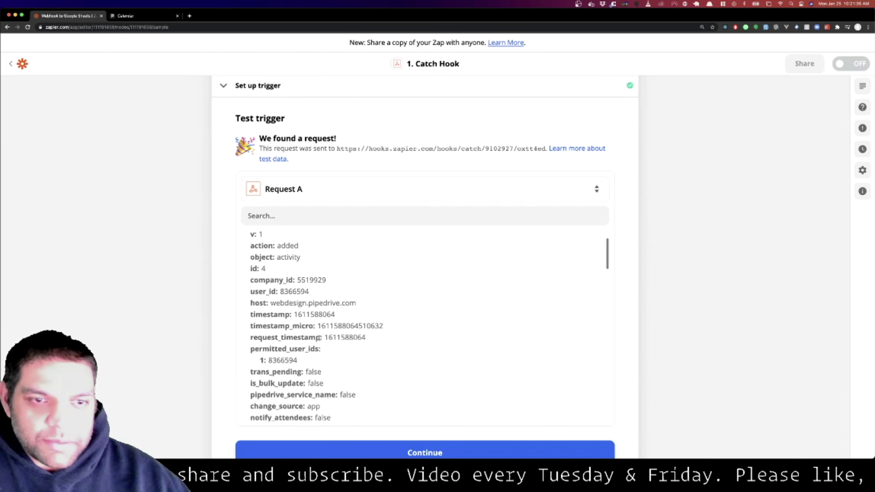
scroll(318, 338, down, 2)
scroll(319, 338, up, 4)
drag(251, 326, 300, 338)
scroll(347, 357, down, 1)
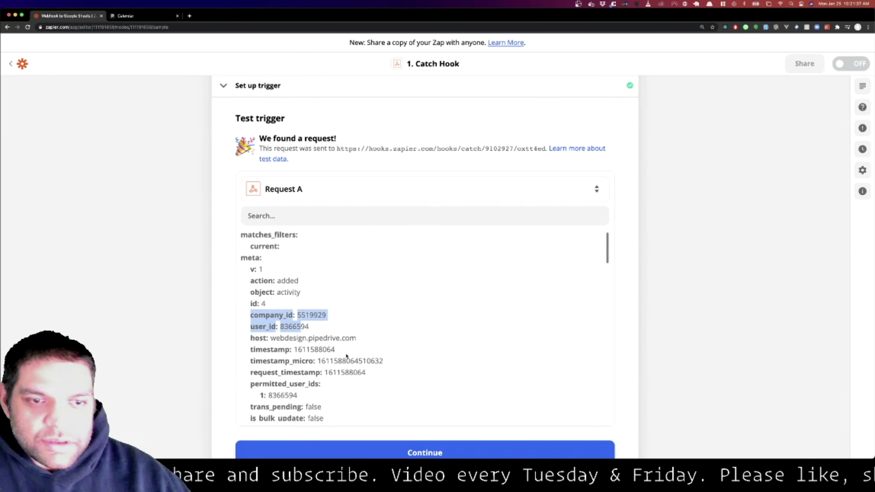
scroll(347, 356, down, 12)
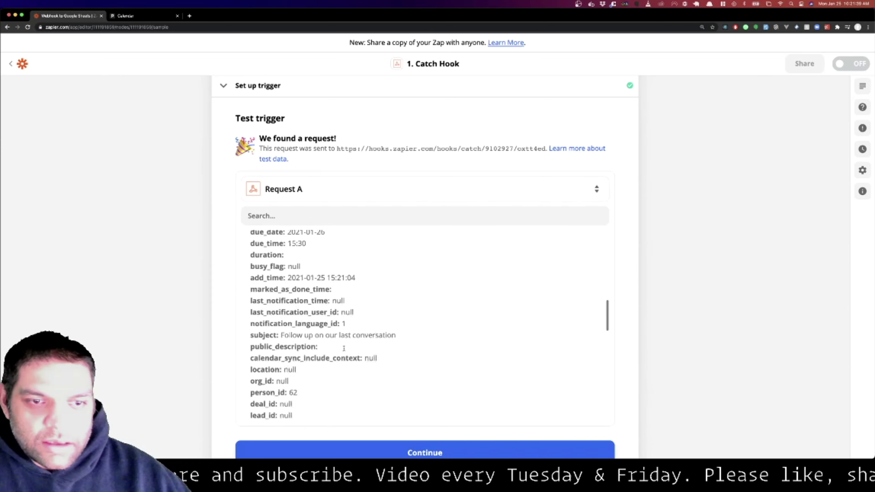
scroll(345, 348, down, 2)
scroll(353, 299, down, 5)
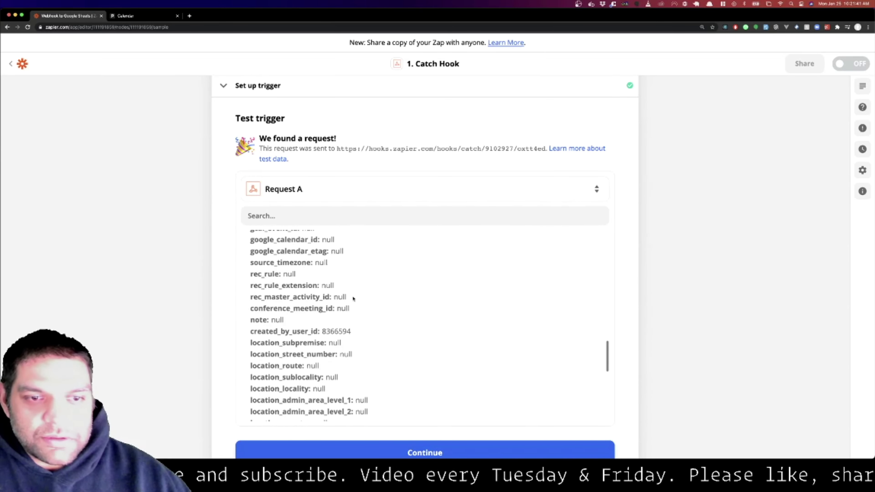
scroll(351, 297, up, 18)
scroll(201, 200, up, 2)
scroll(201, 200, up, 2)
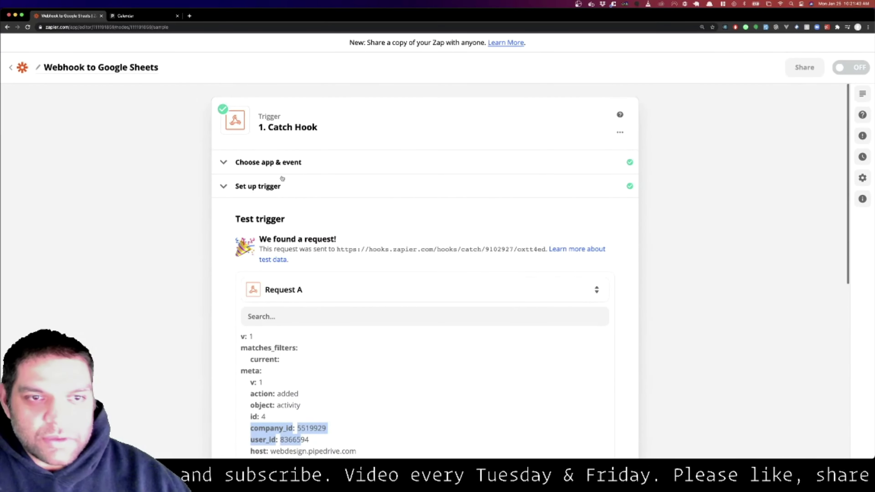
Step: Switch the trigger event to Catch Raw Hook, copy its webhook URL, and run a test
click(275, 162)
click(295, 248)
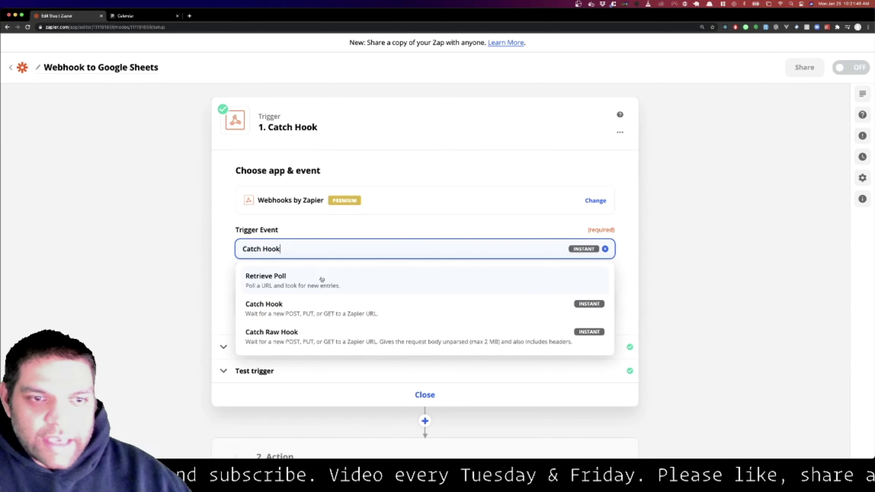
click(326, 337)
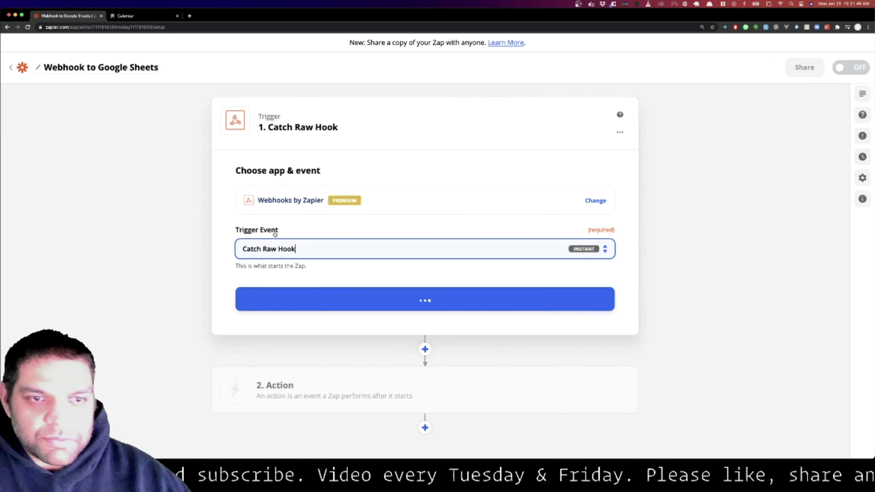
click(377, 300)
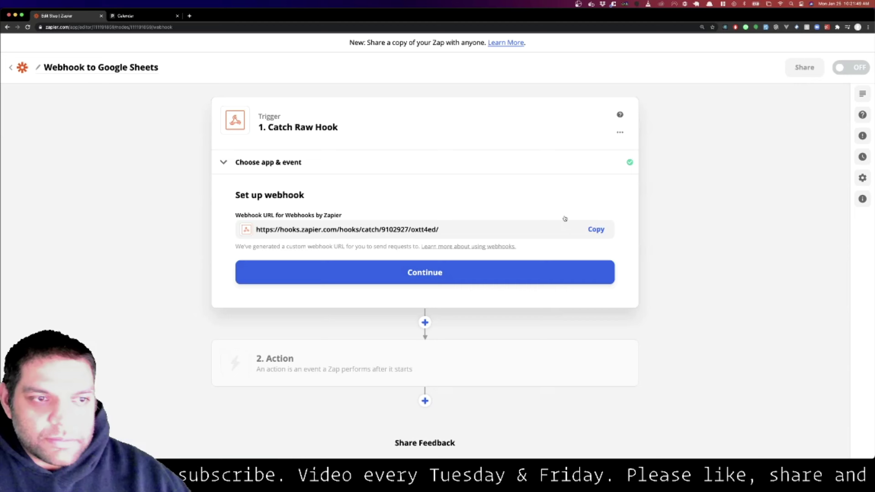
click(596, 229)
click(463, 273)
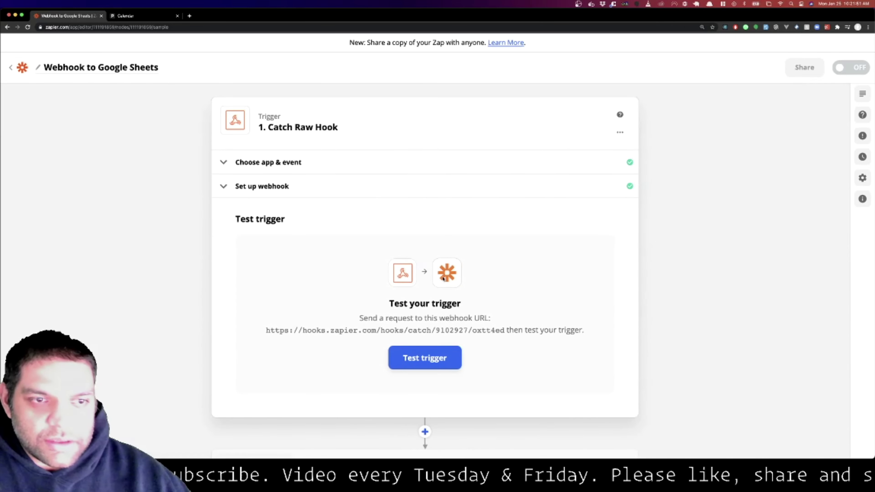
click(439, 358)
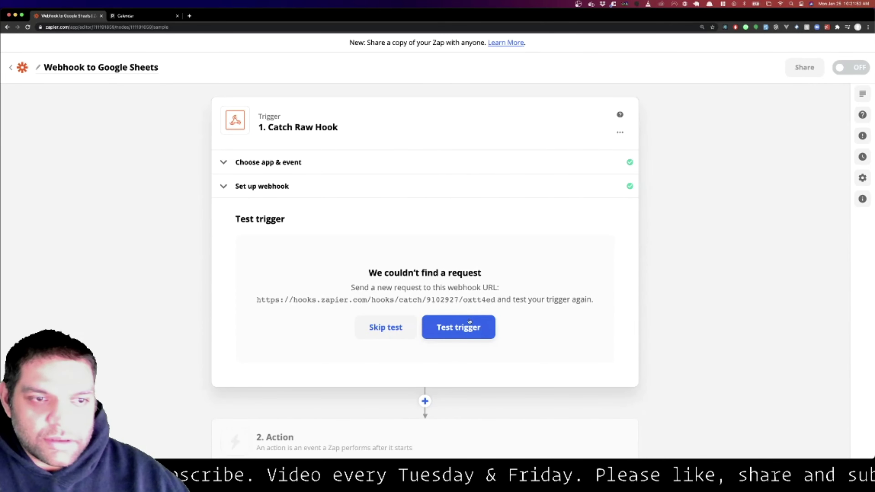
Step: Return to Pipedrive's Webhooks settings, refresh it, and delete the added.activity webhook
click(114, 16)
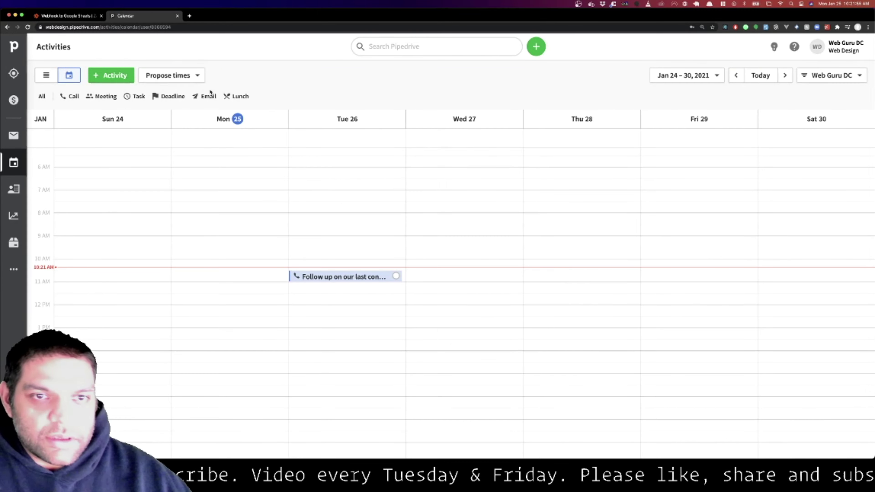
right_click(7, 27)
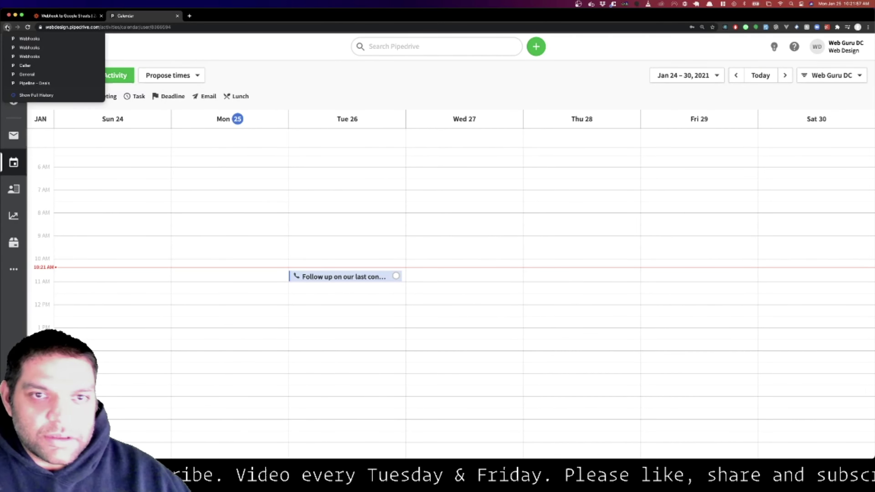
click(41, 56)
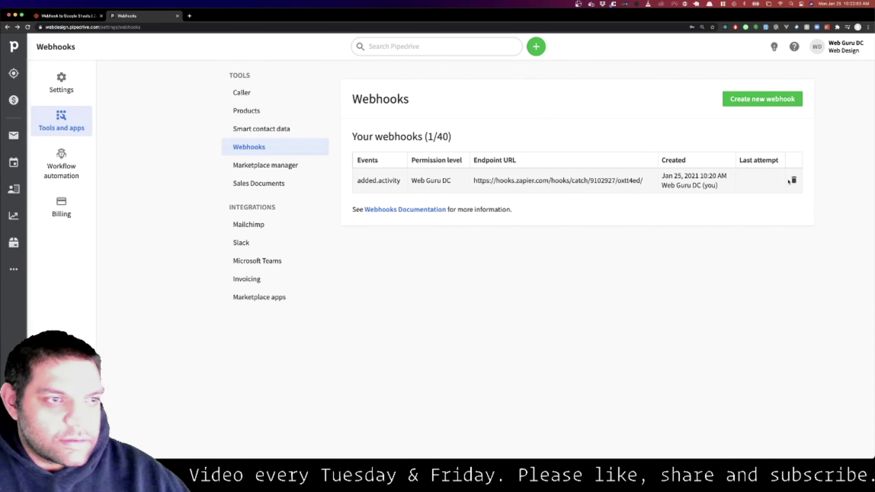
key(super+r)
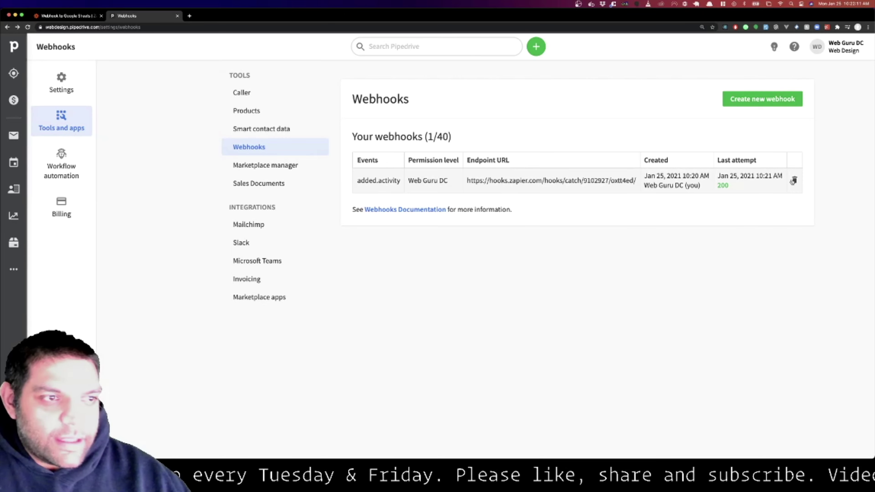
click(793, 180)
Step: Confirm the deletion and set up a new added.activity webhook with the Zapier URL as endpoint
click(500, 69)
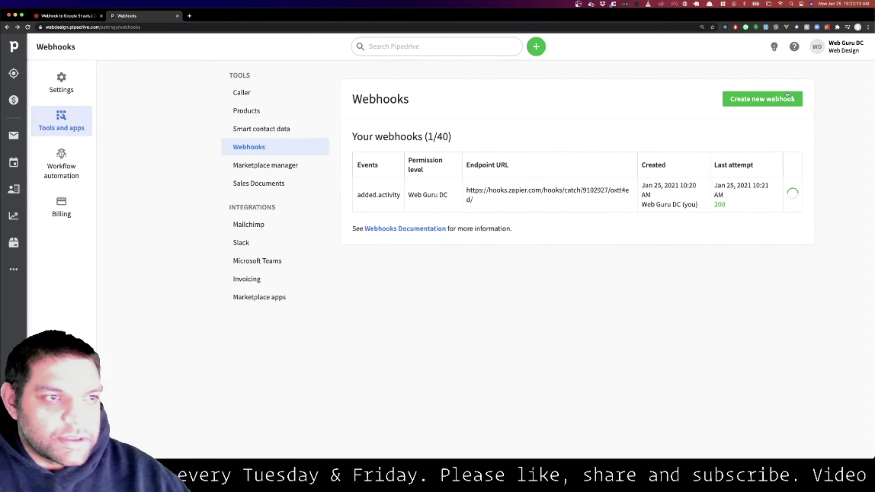
click(465, 175)
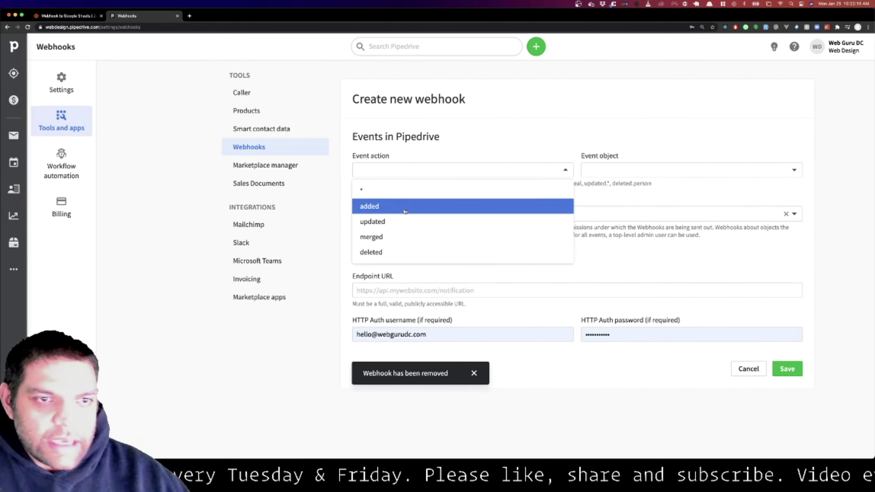
click(379, 205)
click(625, 169)
click(630, 206)
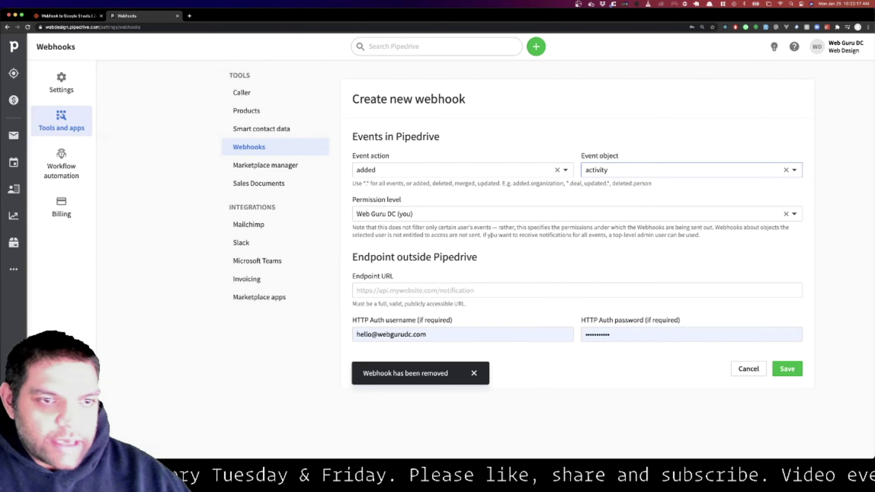
click(418, 293)
key(ctrl+v)
Step: Clear the HTTP auth username and password and save the webhook
triple_click(475, 332)
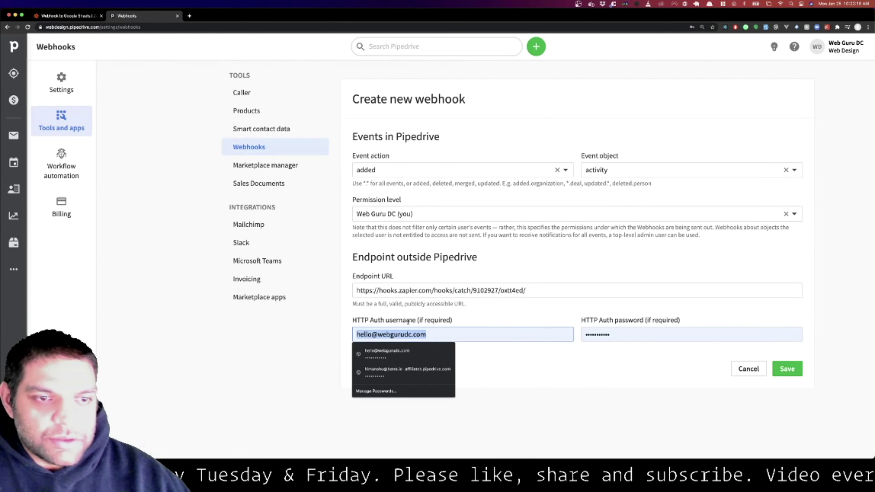
key(BackSpace)
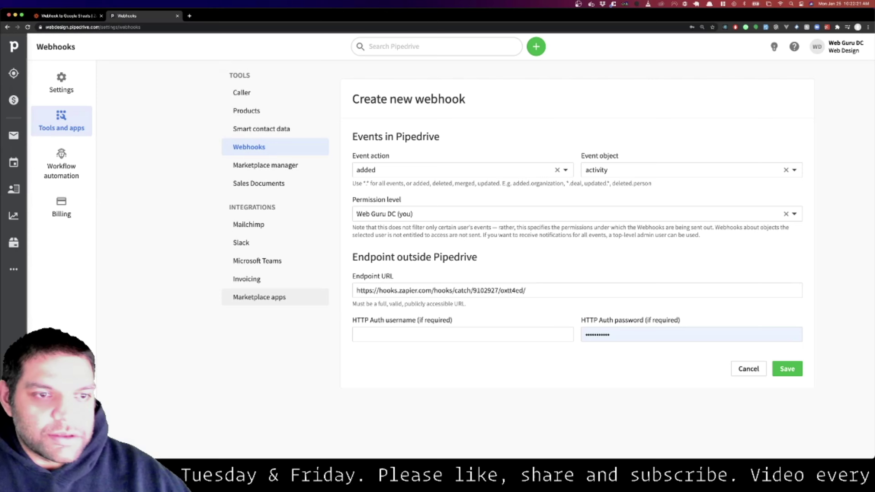
triple_click(639, 333)
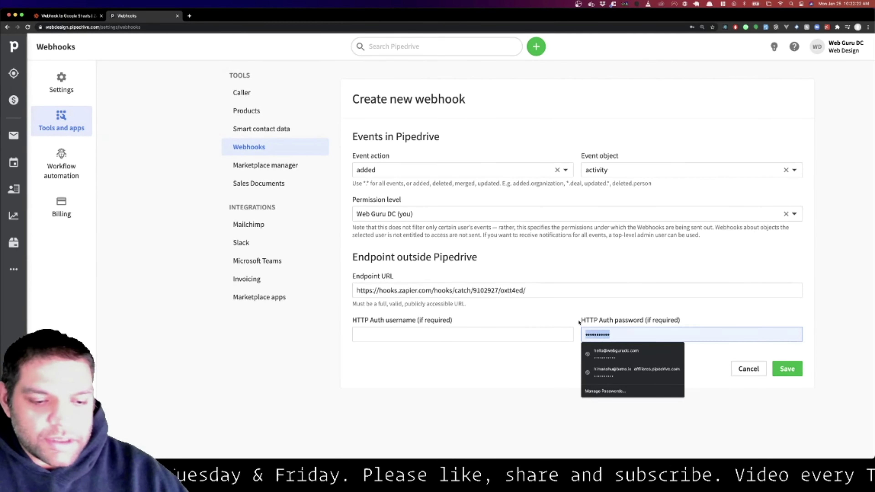
key(BackSpace)
click(789, 367)
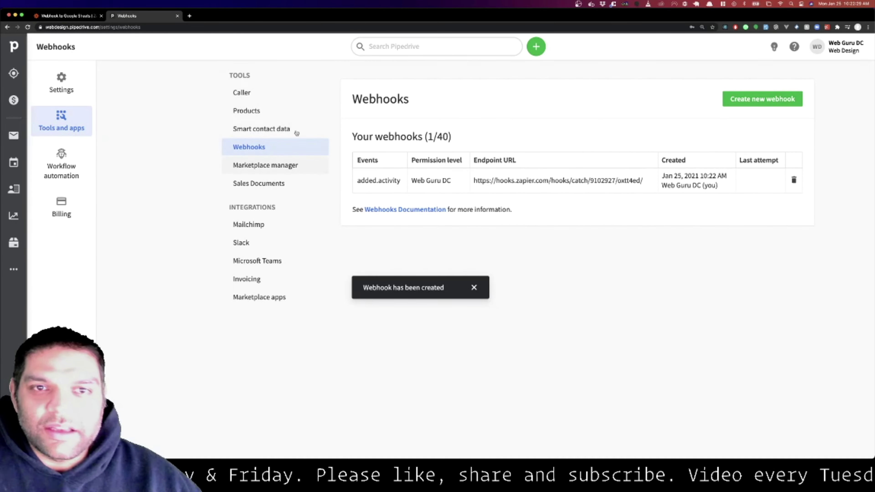
click(79, 19)
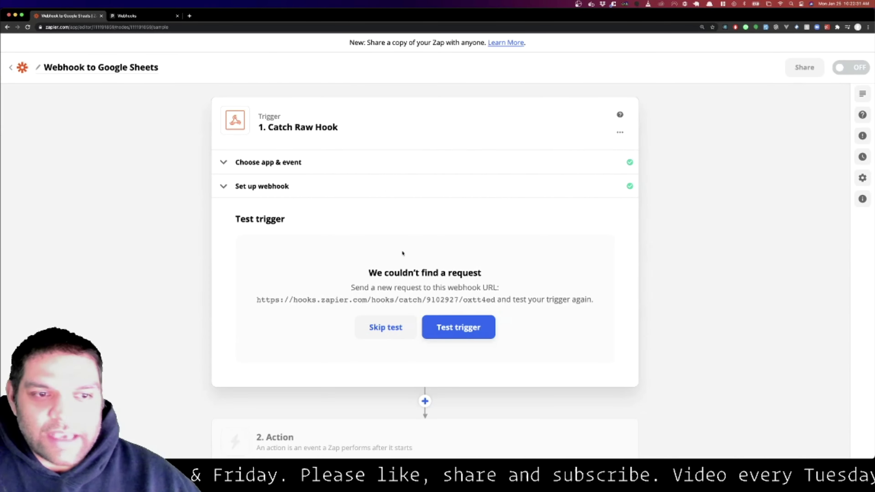
Step: Test the Zapier trigger again, then mark Pipedrive's follow-up call as done
click(476, 332)
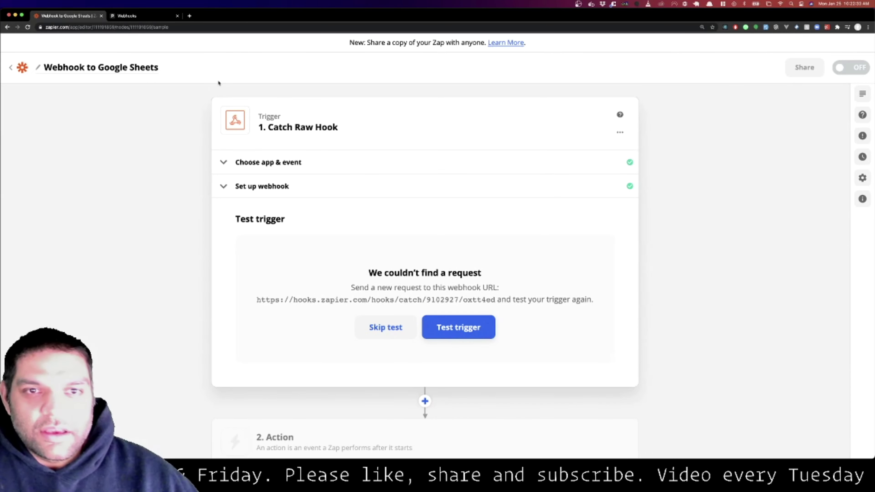
click(131, 15)
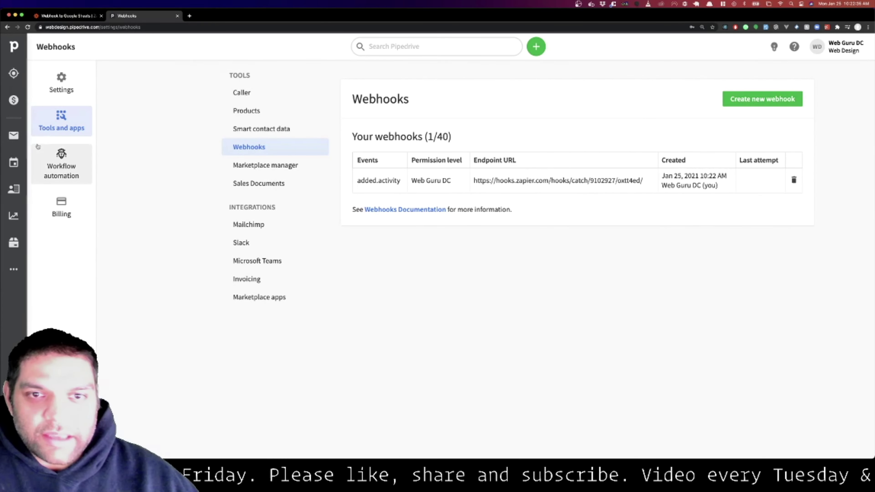
click(14, 162)
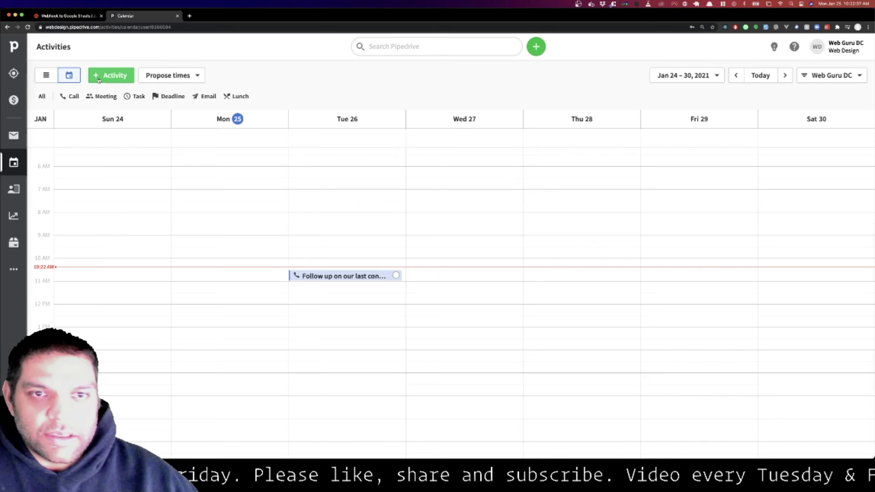
click(382, 276)
click(241, 323)
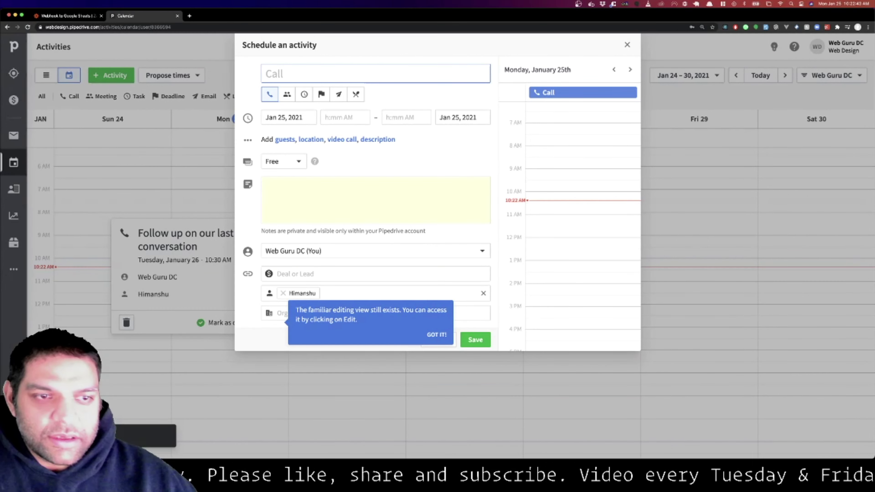
Step: Delete the 'Follow up on our last conversation' activity
key(Escape)
click(351, 278)
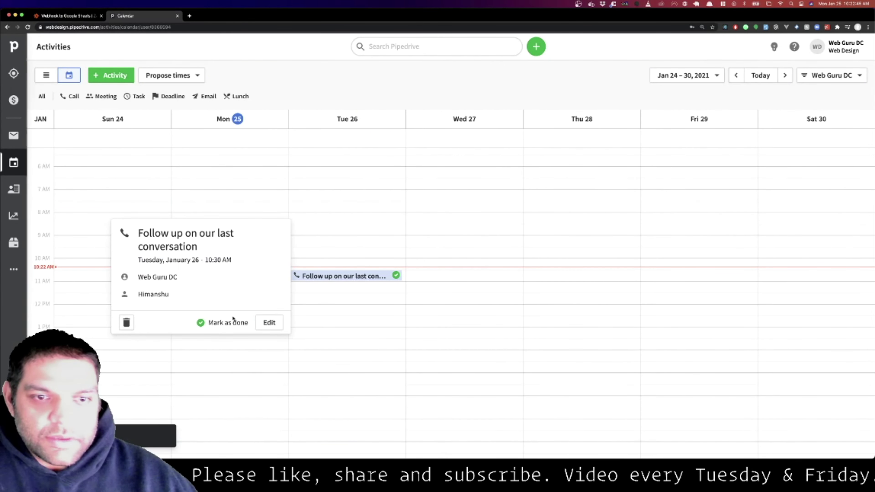
click(126, 323)
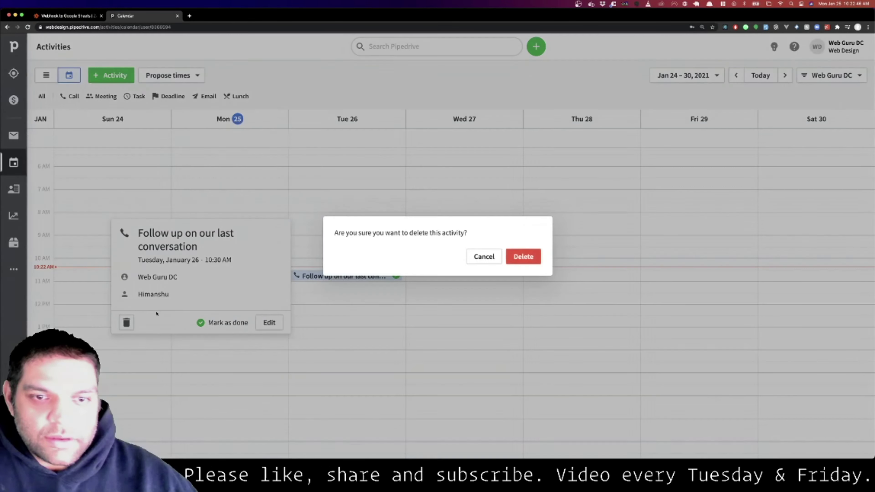
click(521, 263)
Step: Save a 'Follow up' call with a linked contact, note 'Hello World' and Busy status
click(111, 75)
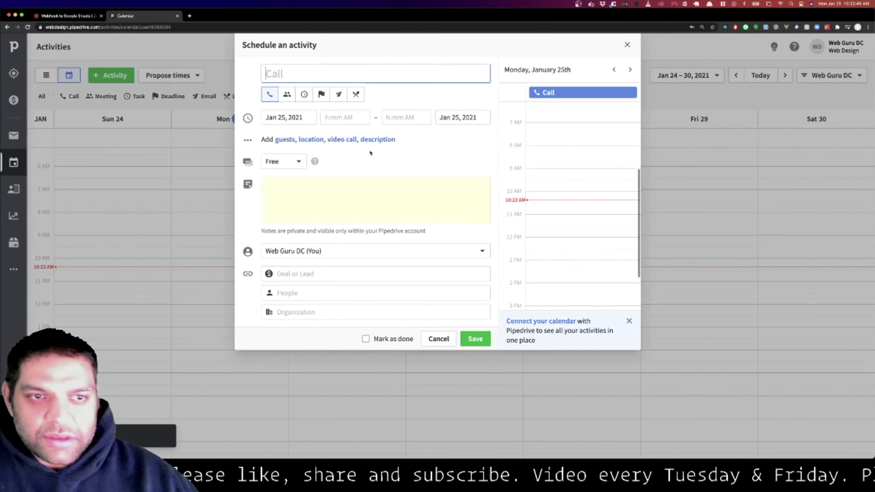
text(Foll)
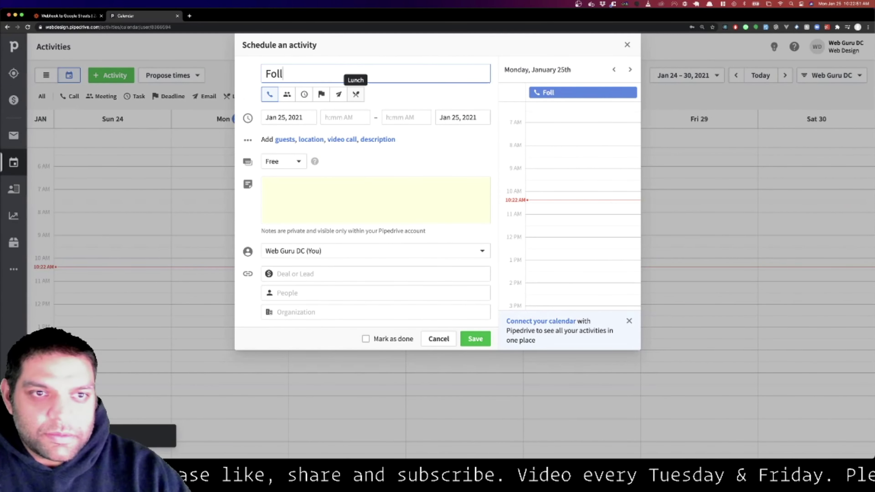
text(ow up)
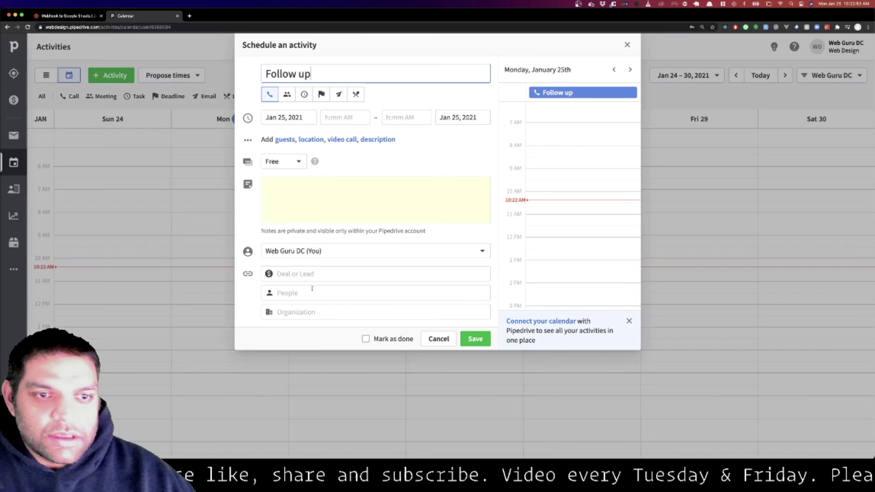
click(313, 290)
text(him)
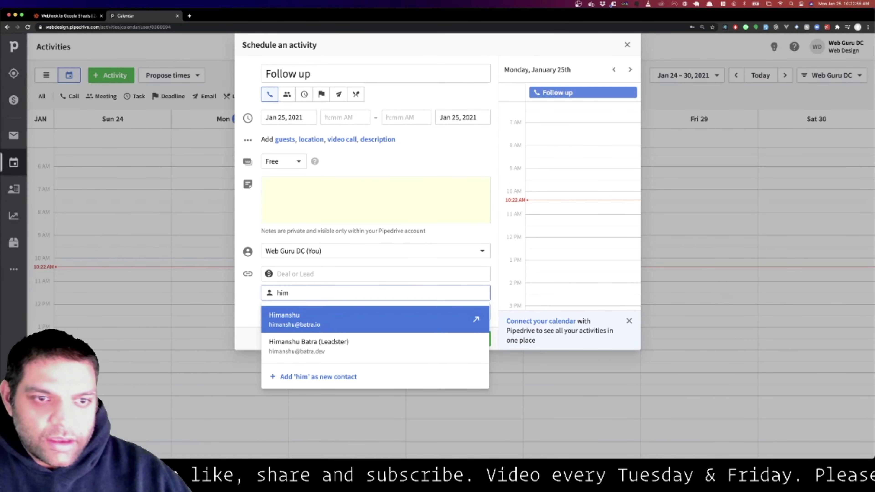
click(306, 321)
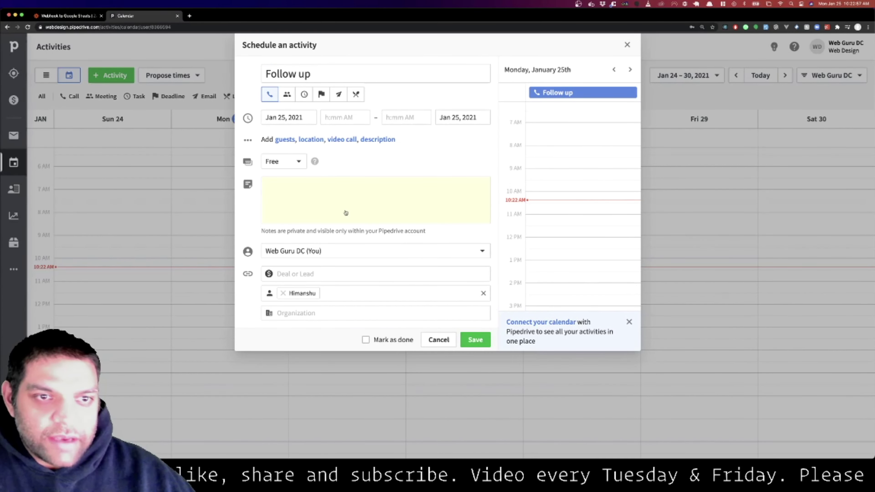
click(310, 191)
text(Hello World)
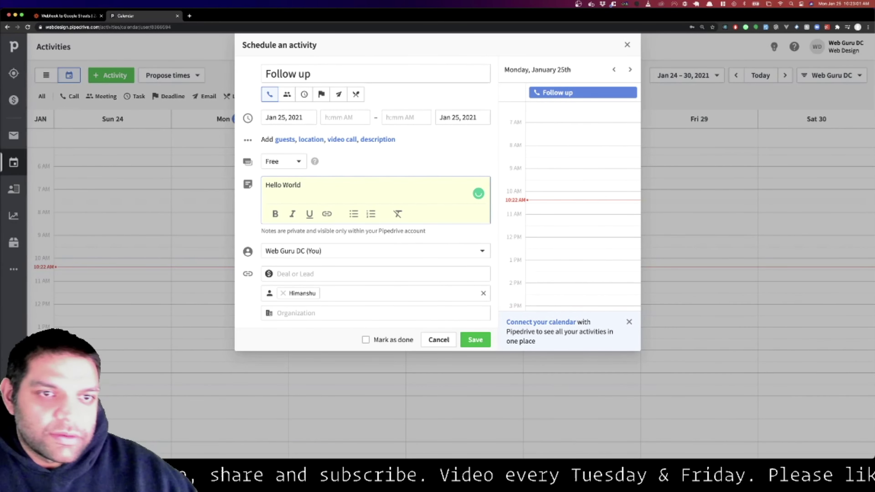
click(294, 162)
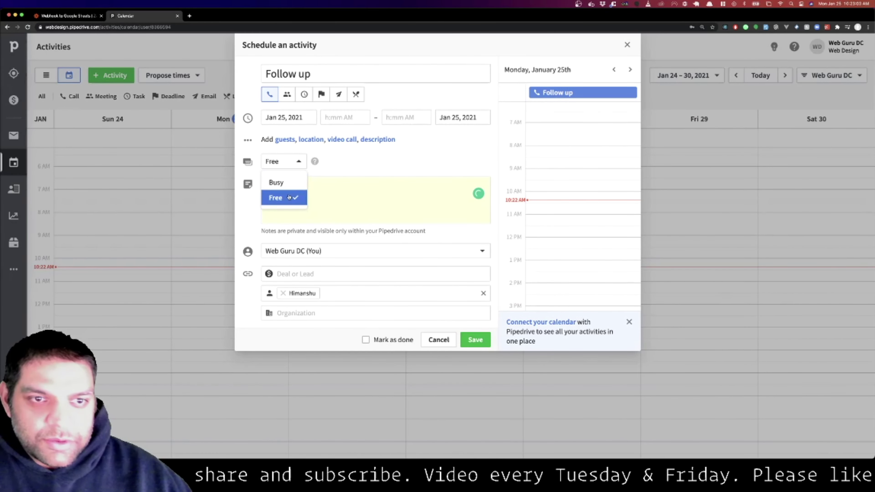
click(275, 182)
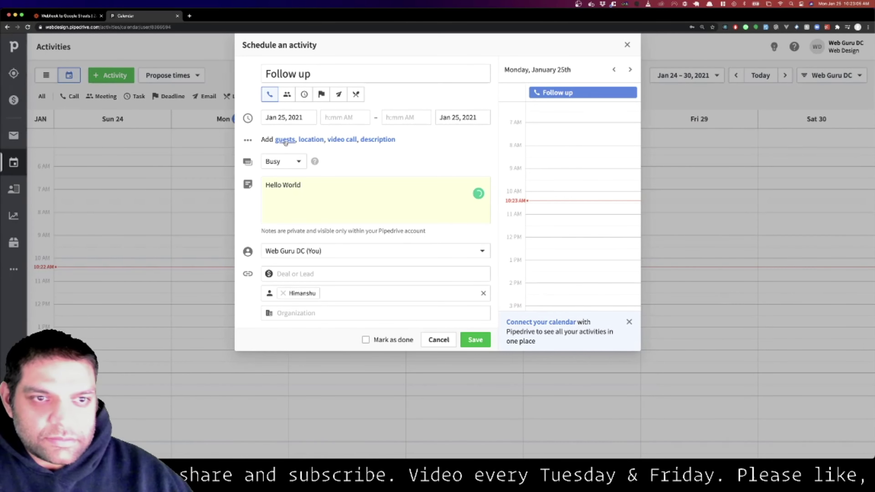
click(478, 340)
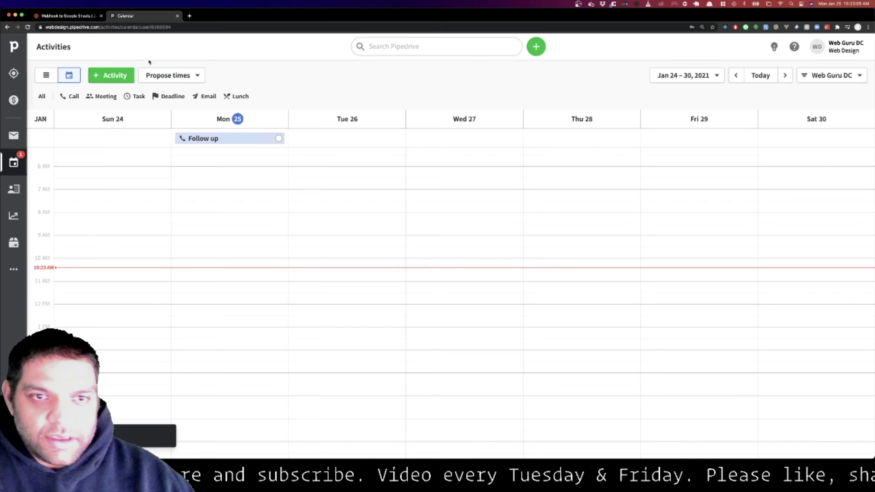
Step: Reschedule the Follow up call to January 26 at 10:30 AM
click(223, 140)
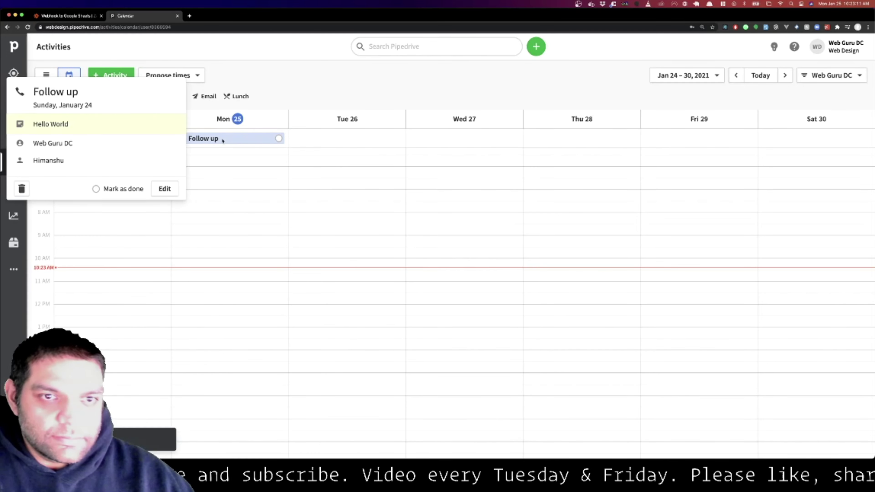
click(165, 188)
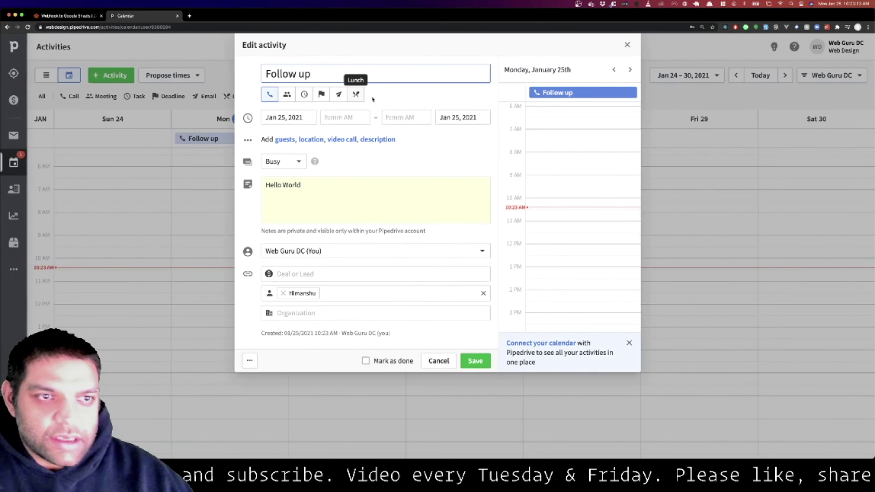
click(362, 118)
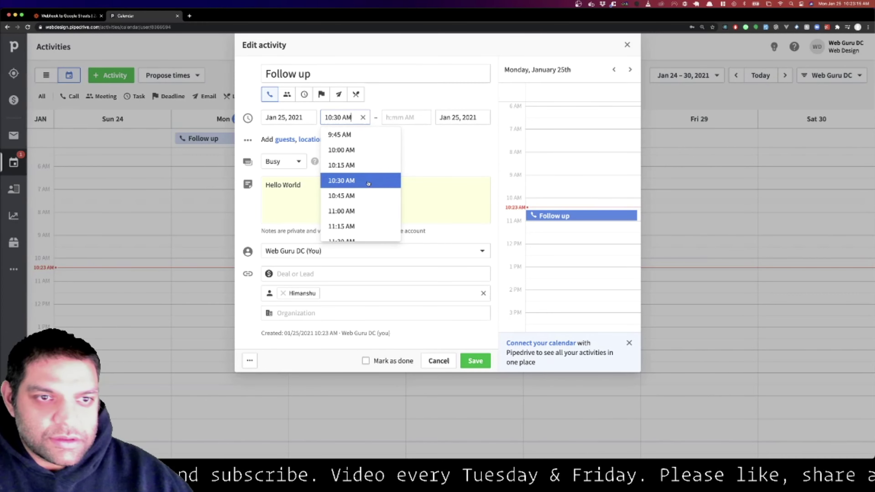
click(368, 184)
click(303, 117)
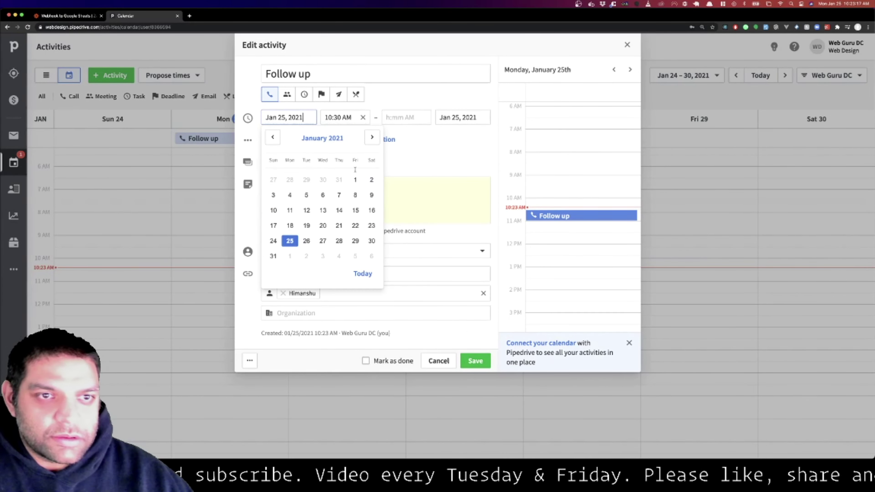
click(306, 240)
click(476, 361)
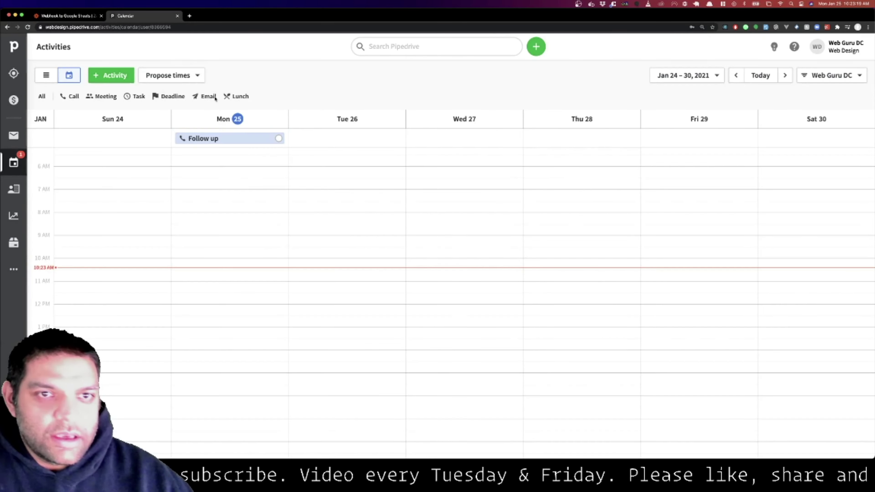
Step: Test the trigger and review Request A's raw_body containing the Follow up call's Hello World note
click(68, 16)
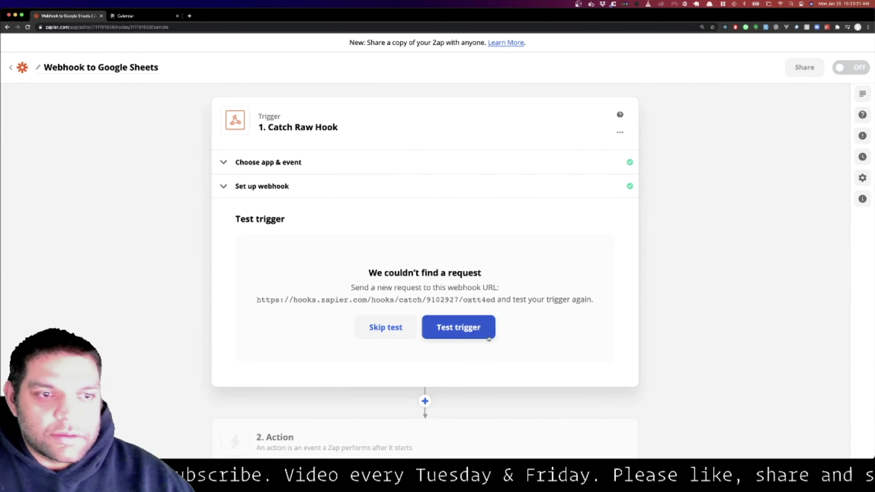
click(483, 331)
scroll(661, 243, down, 5)
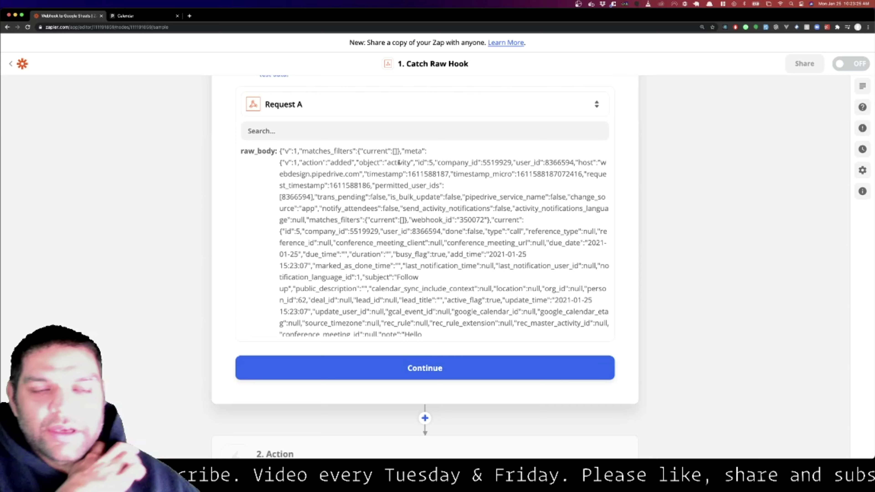
drag(283, 151, 431, 220)
click(377, 206)
scroll(377, 207, down, 4)
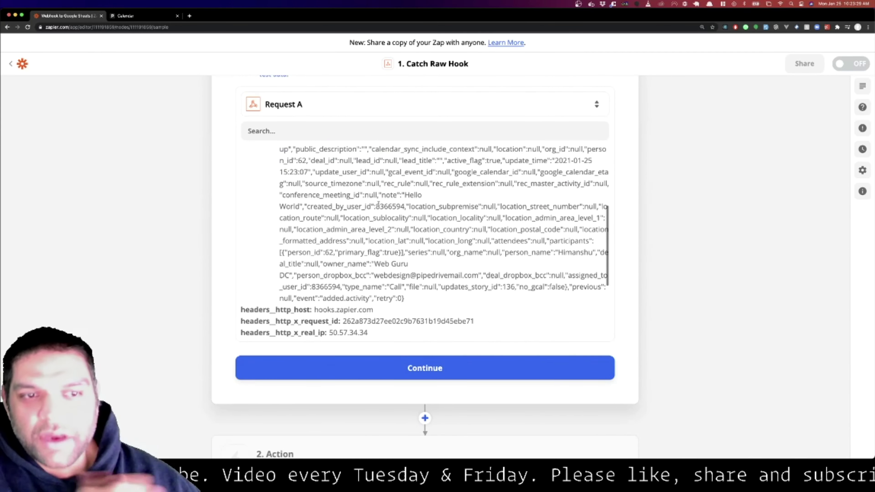
scroll(378, 204, up, 5)
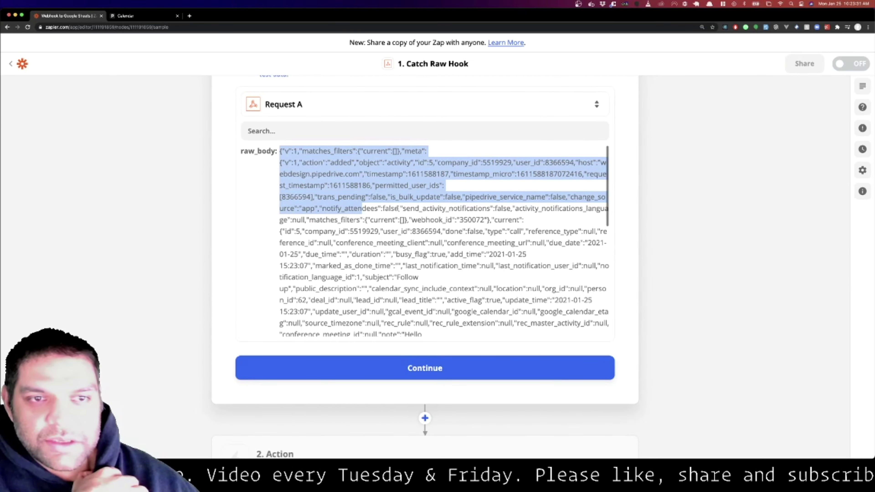
drag(386, 197, 431, 280)
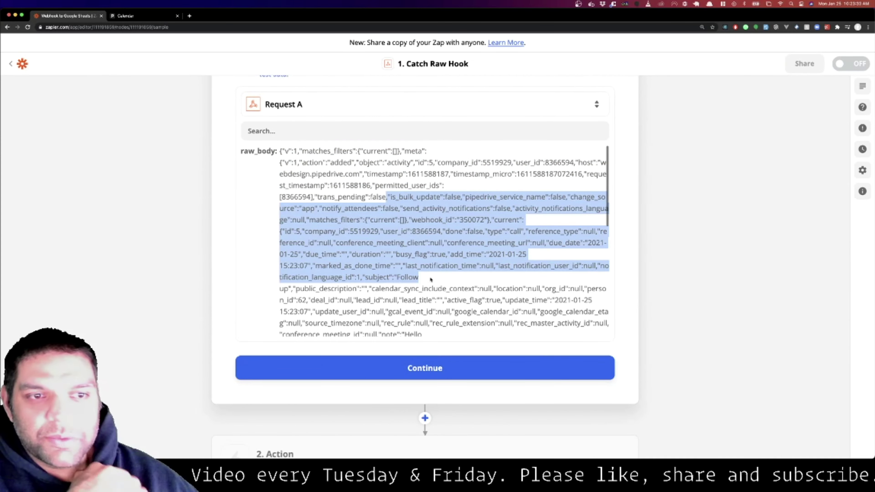
scroll(420, 248, down, 10)
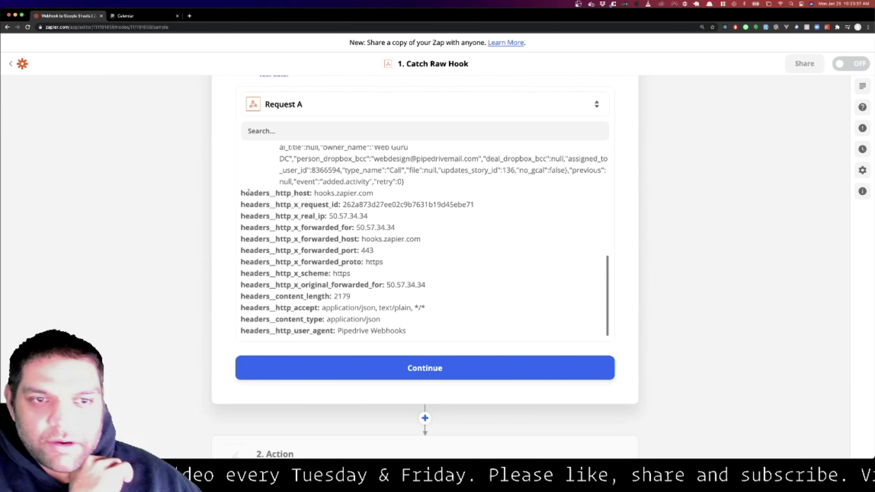
Step: Inspect Request A's headers, including http_host, the request id and forwarded-for values
drag(241, 193, 377, 195)
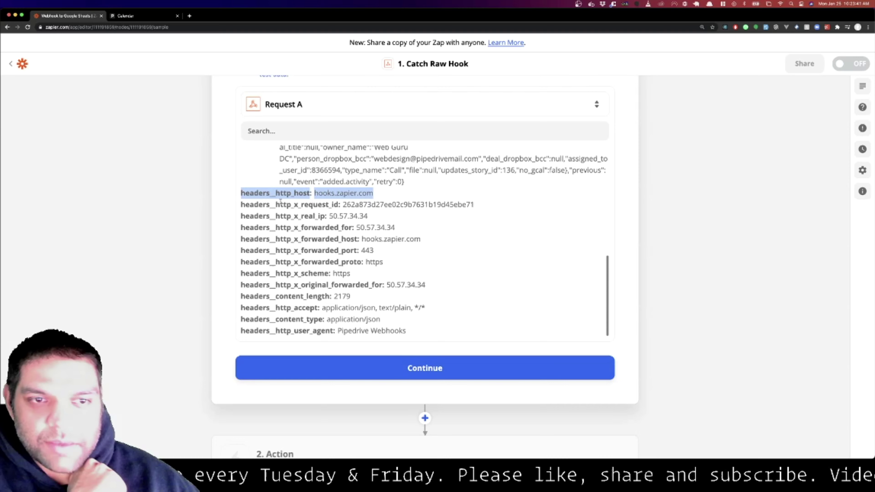
drag(276, 204, 417, 206)
drag(275, 215, 354, 216)
drag(294, 228, 433, 278)
scroll(455, 272, up, 10)
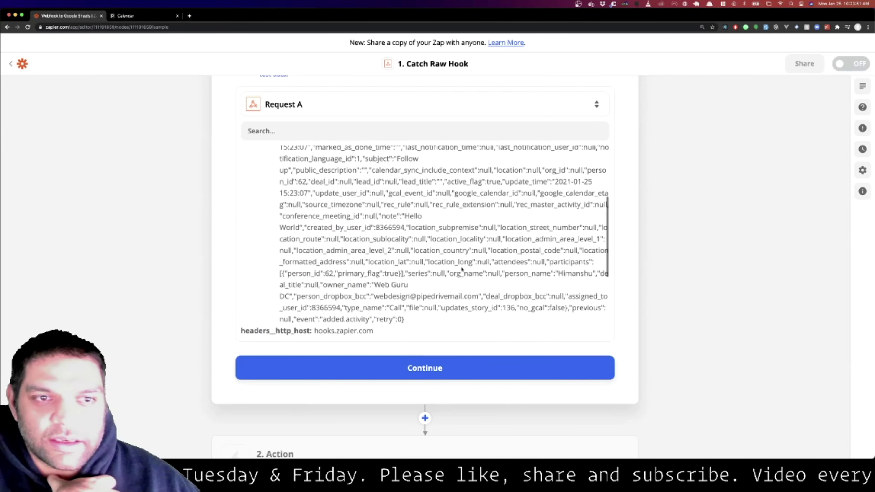
scroll(425, 272, up, 5)
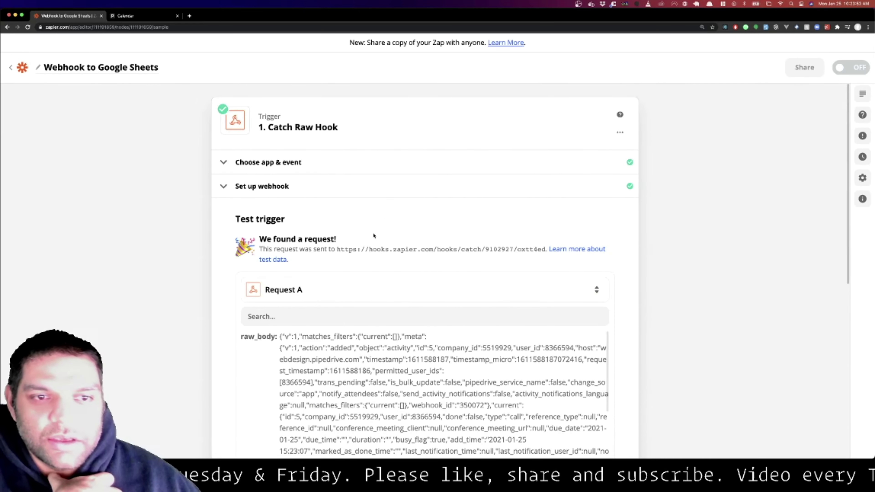
scroll(437, 361, down, 10)
scroll(572, 358, down, 2)
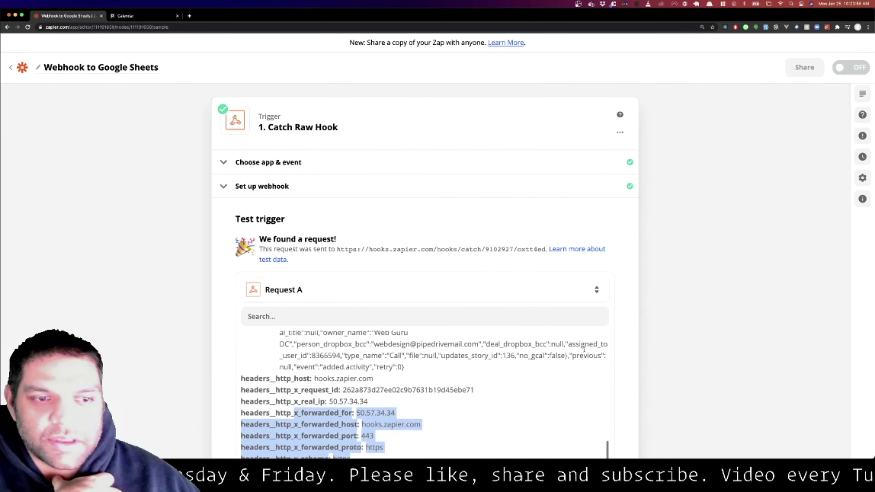
Step: Change the Webhooks trigger event to Catch Hook, continue, and return to My Zaps
click(305, 162)
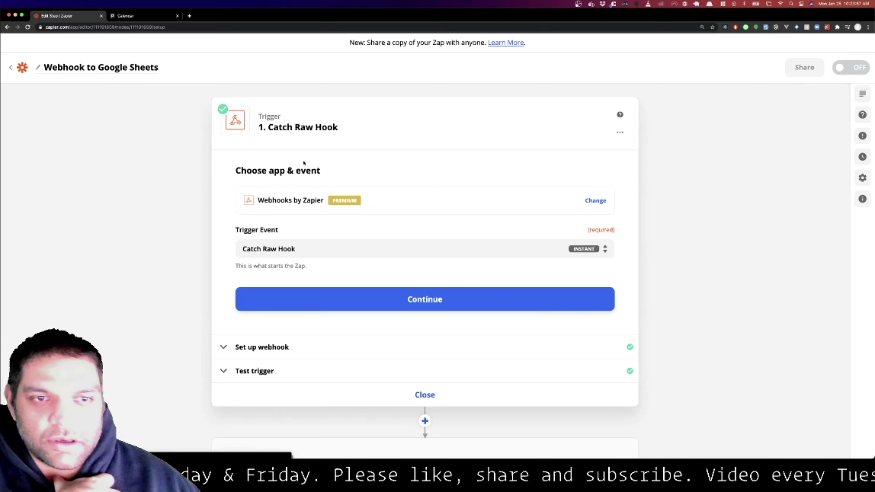
click(317, 252)
click(316, 309)
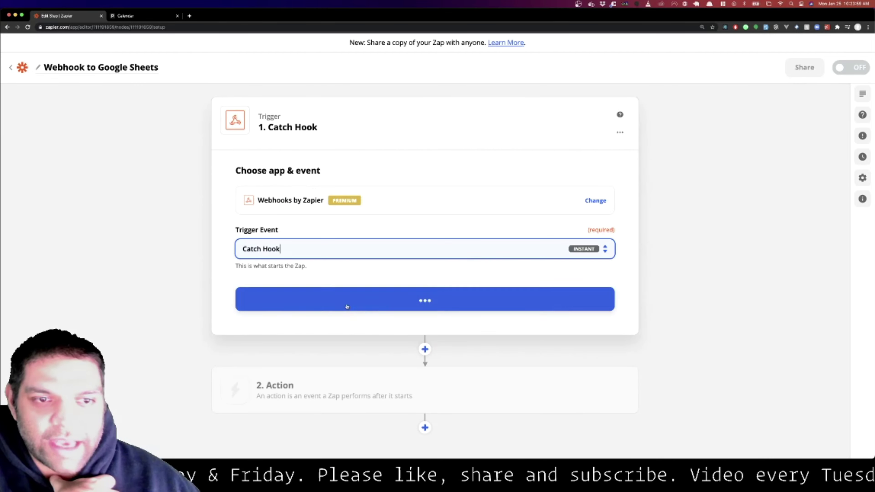
click(425, 299)
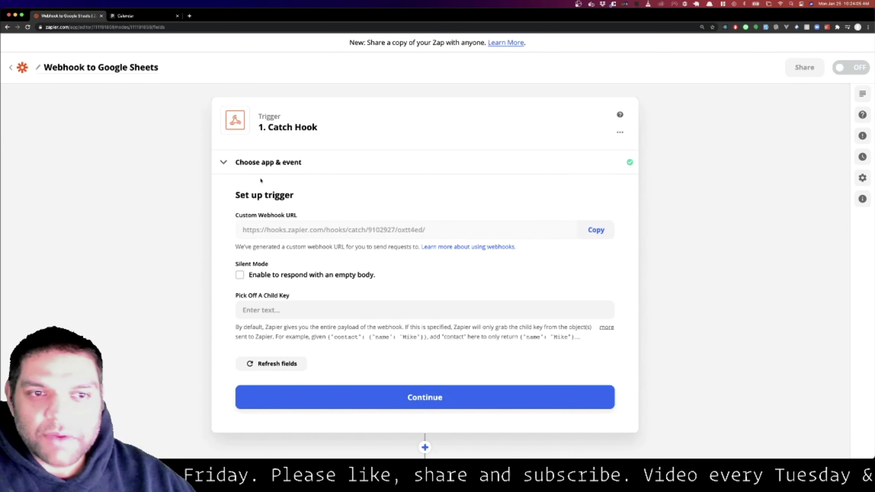
click(23, 67)
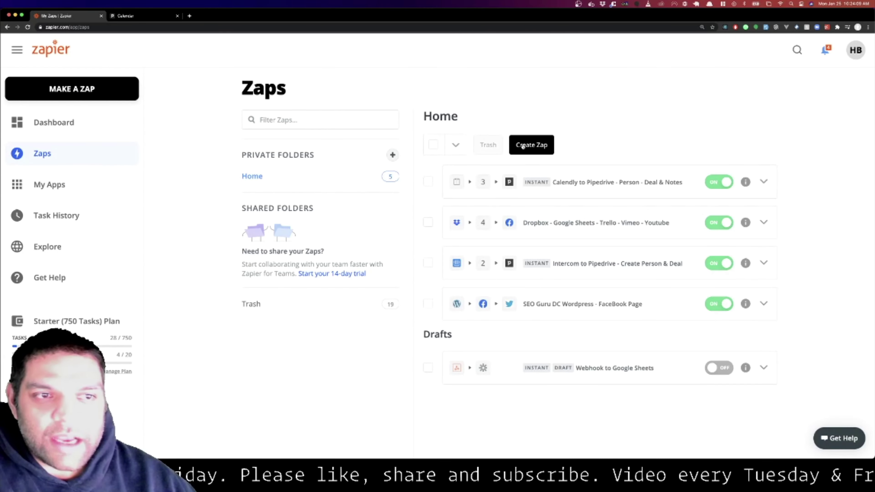
Step: Start a new Zap from the Zaps page with Create Zap
click(544, 151)
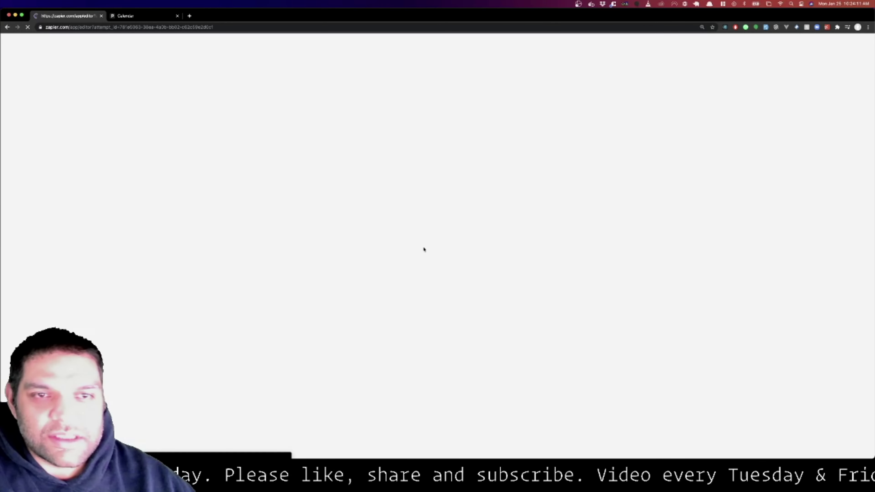